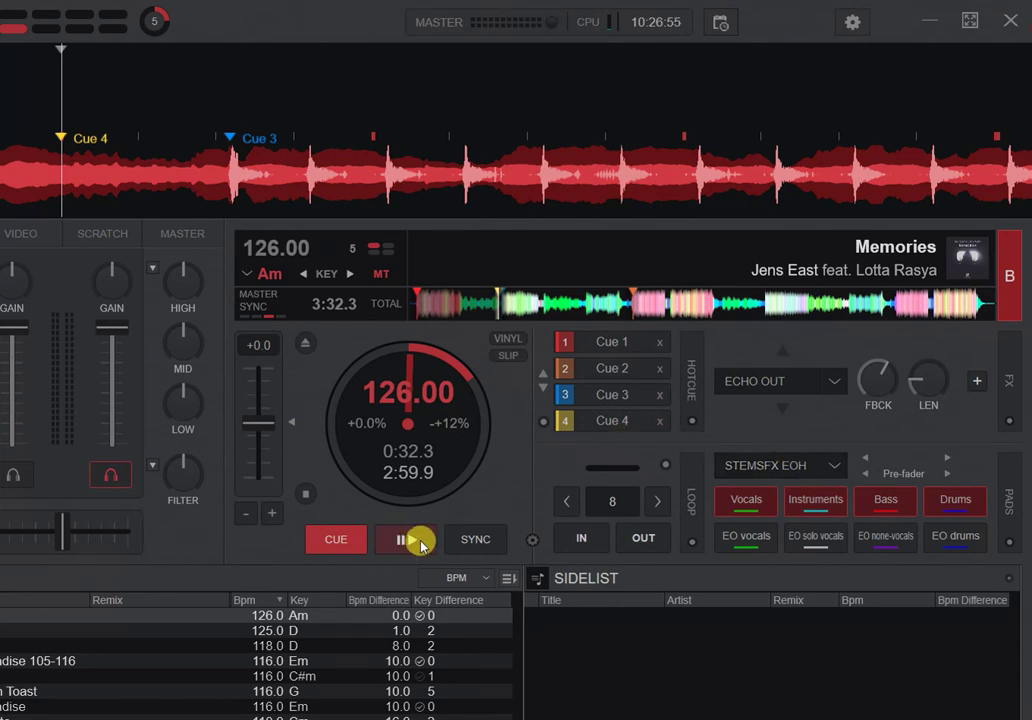
Step: Play deck B, toggle the Vocals, Instruments, Bass and Drums stem pads, then return to cue
click(418, 541)
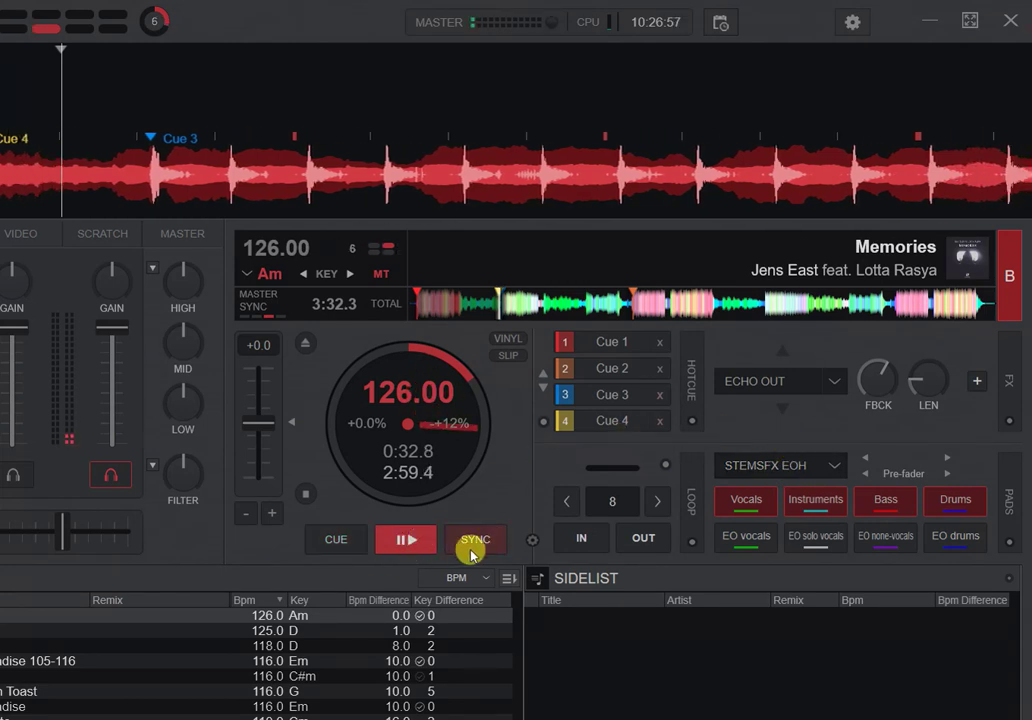
click(771, 508)
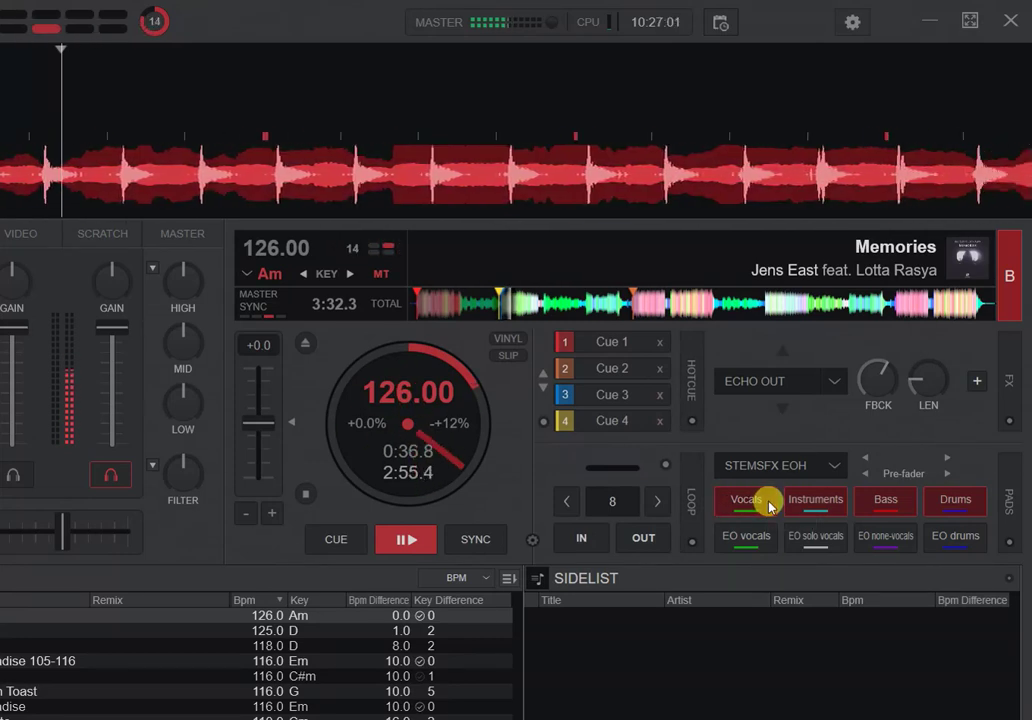
click(824, 506)
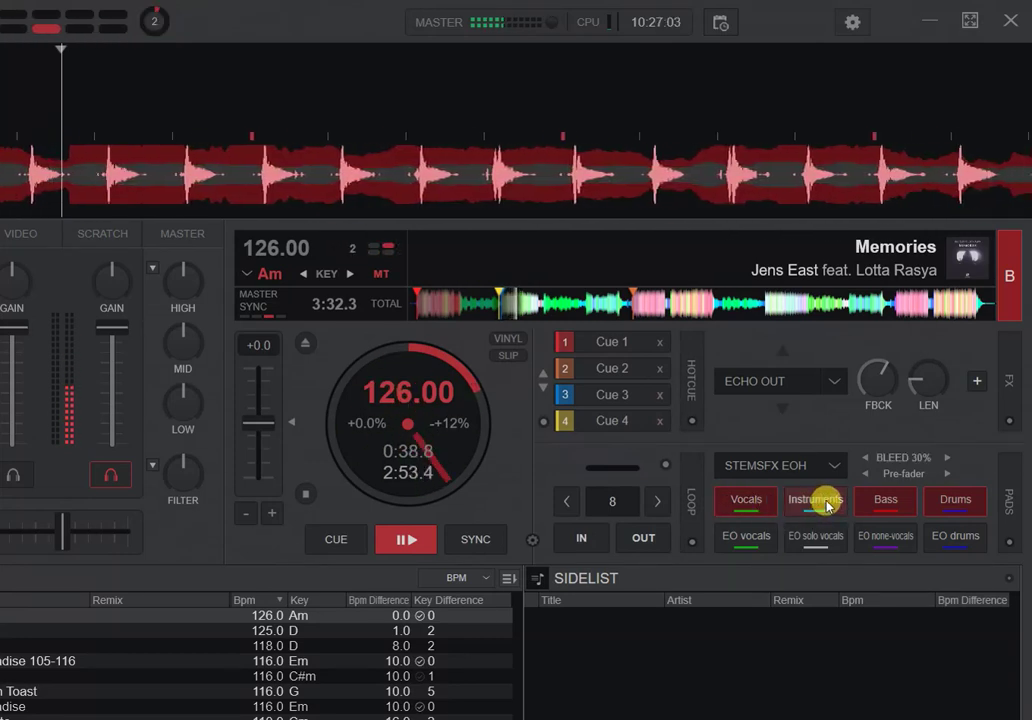
click(826, 506)
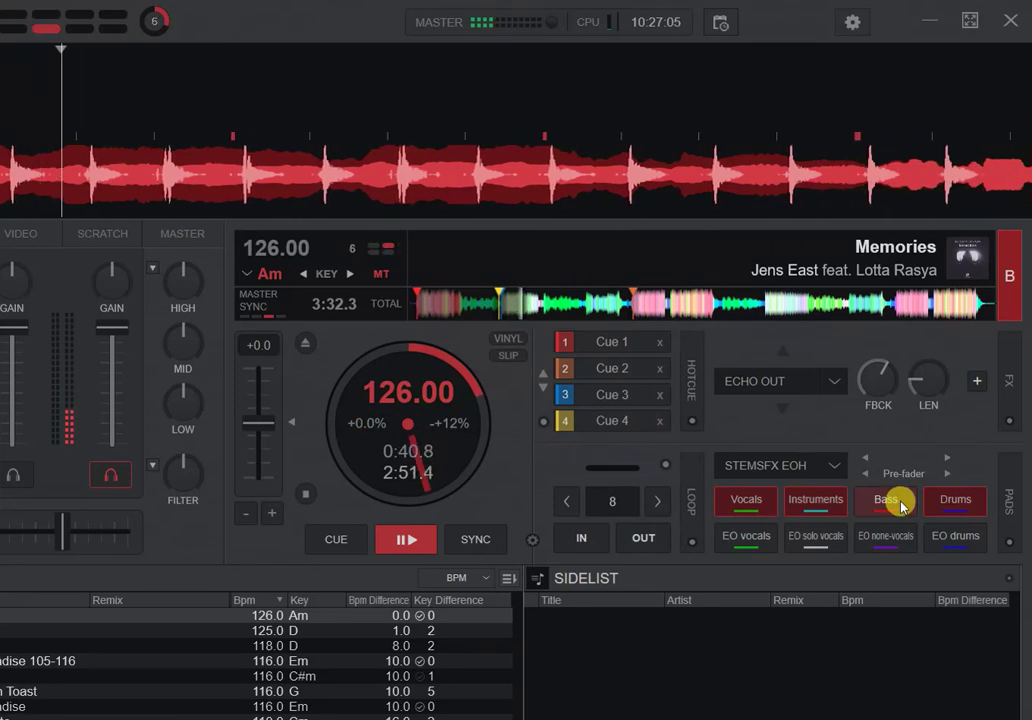
click(951, 499)
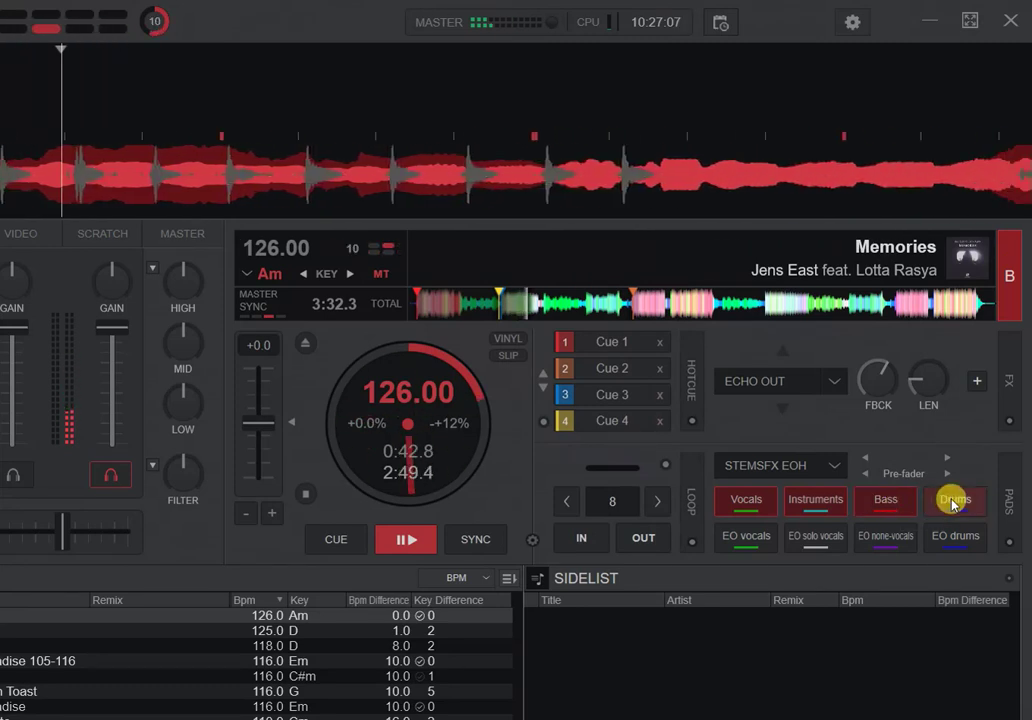
click(322, 539)
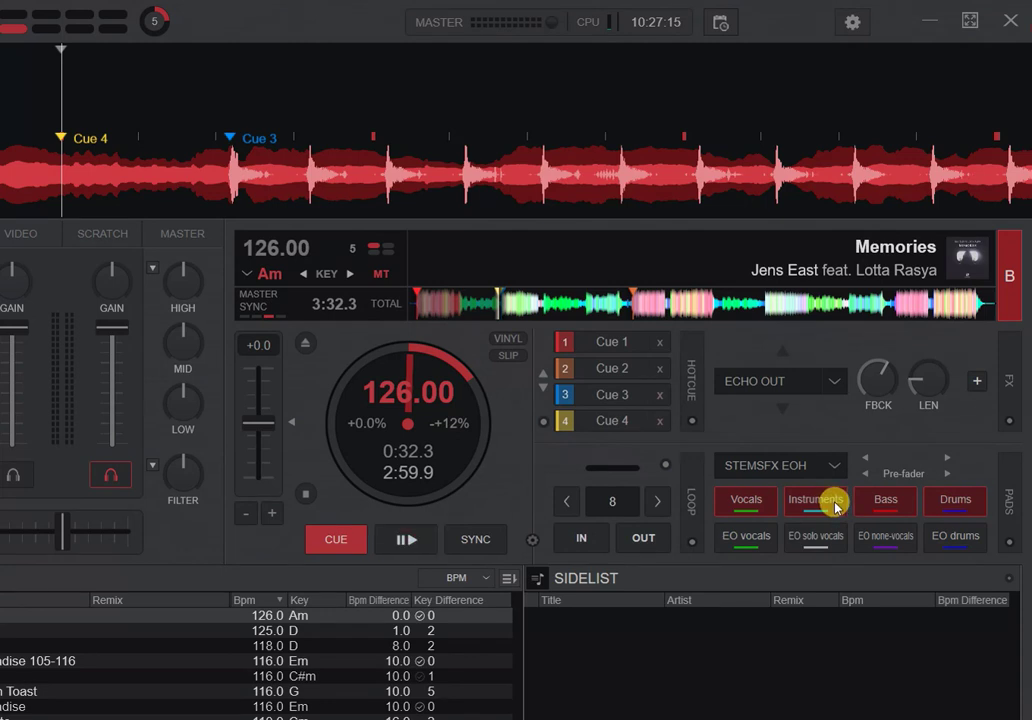
Step: Set the stem pads to Post-fader, then mute and restore the vocals with the Vocals pad
click(947, 474)
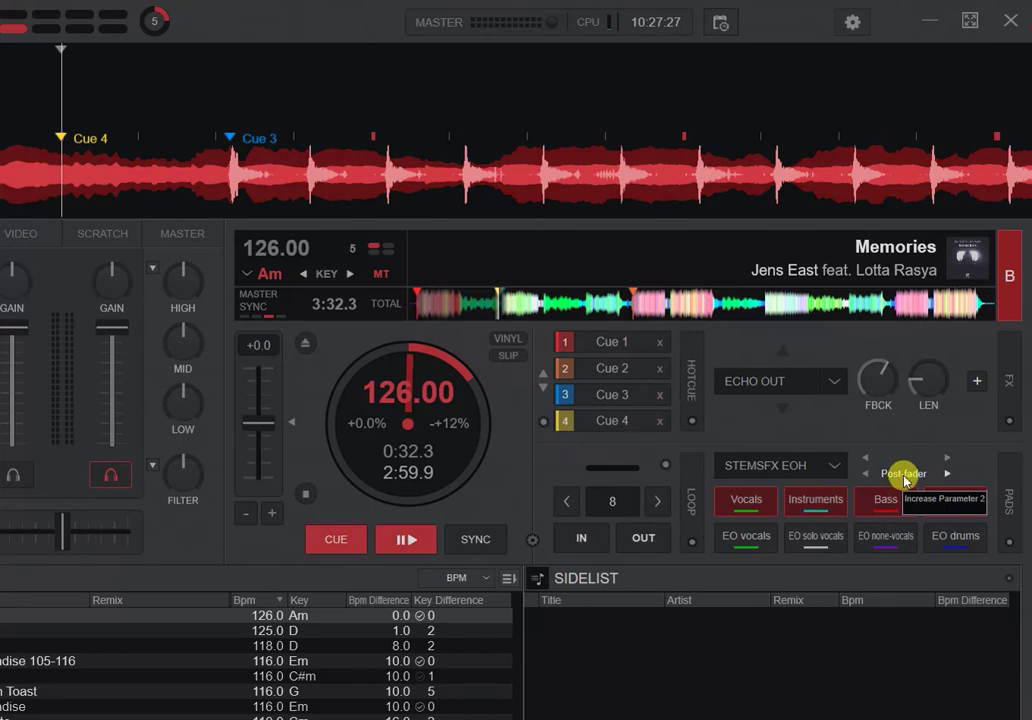
click(765, 505)
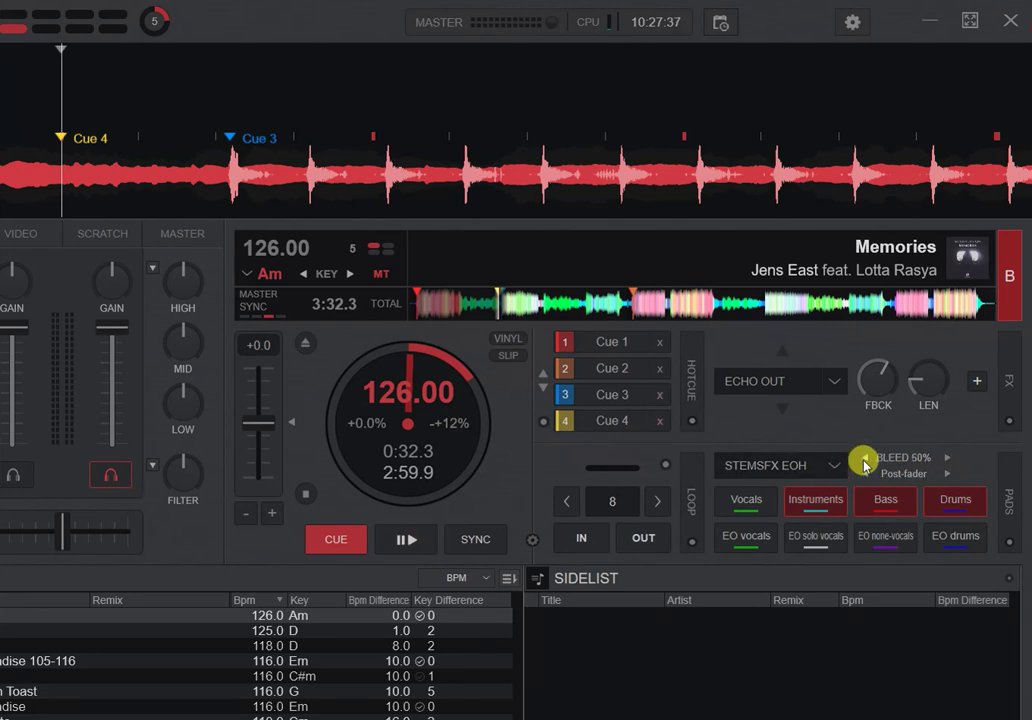
click(749, 505)
click(749, 505)
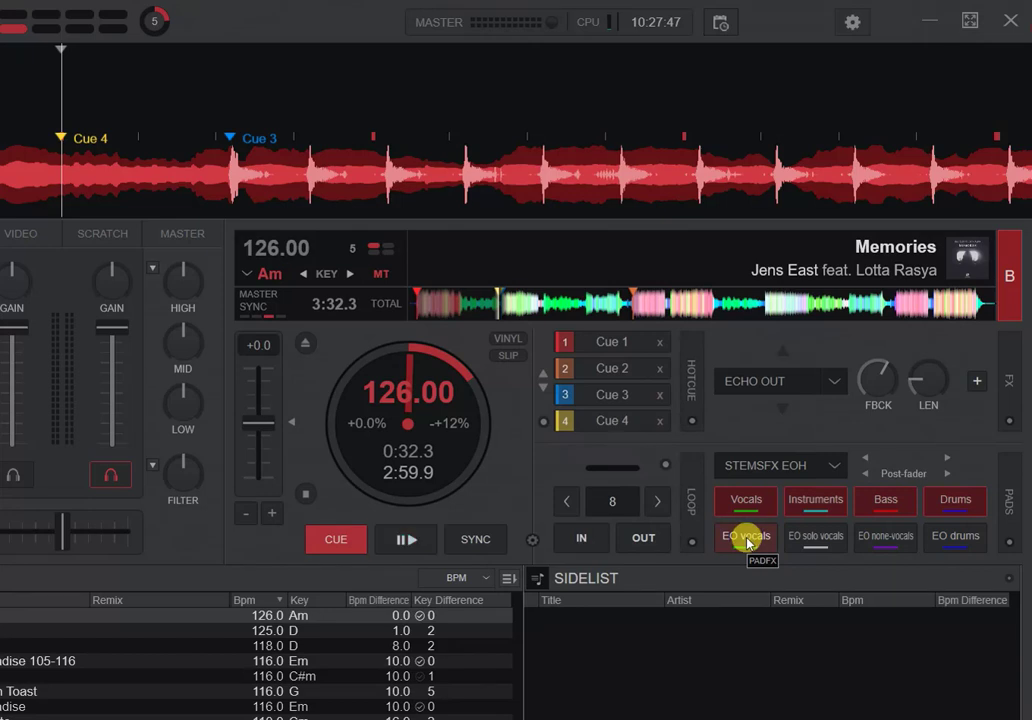
Step: Show deck B's Echo Out settings panel, then trigger and release the EO vocals pad
click(978, 385)
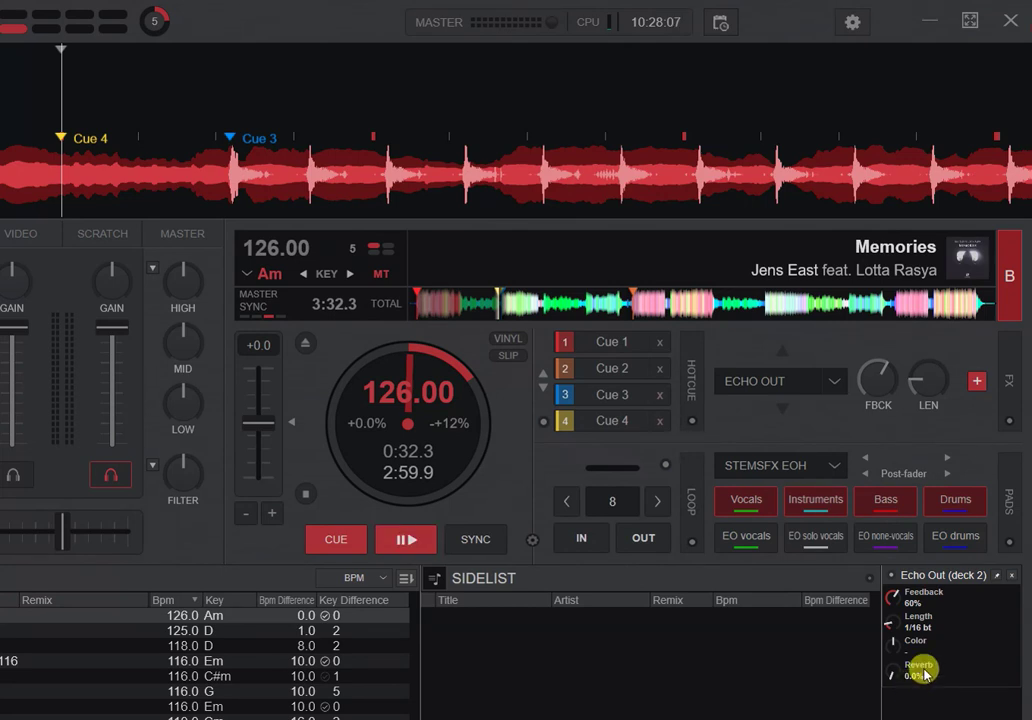
click(765, 545)
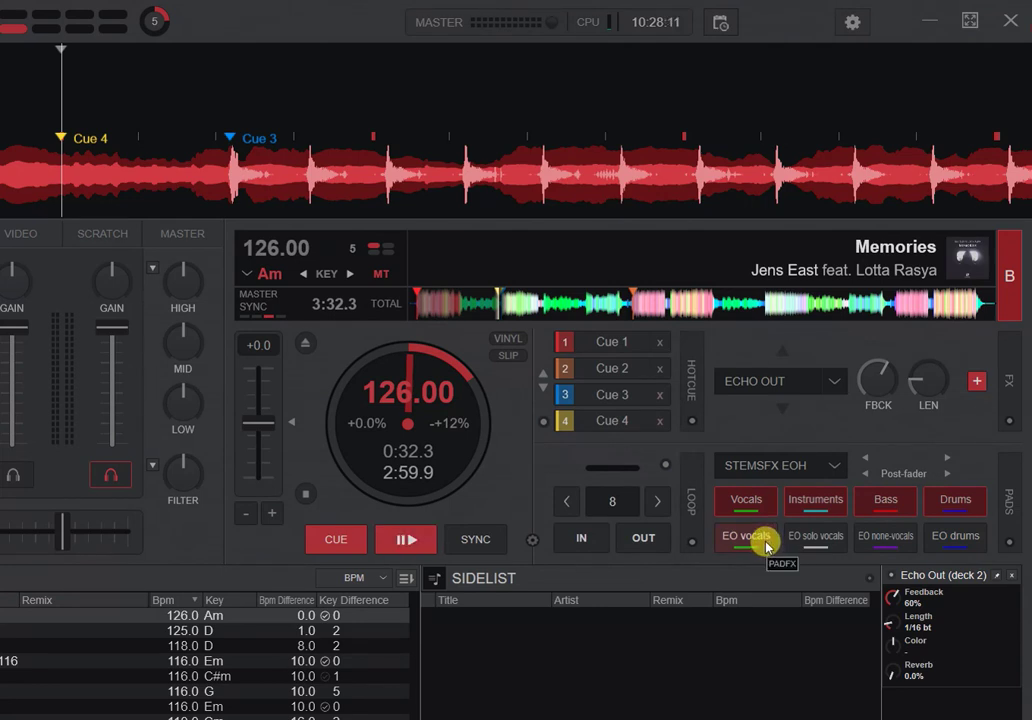
click(765, 545)
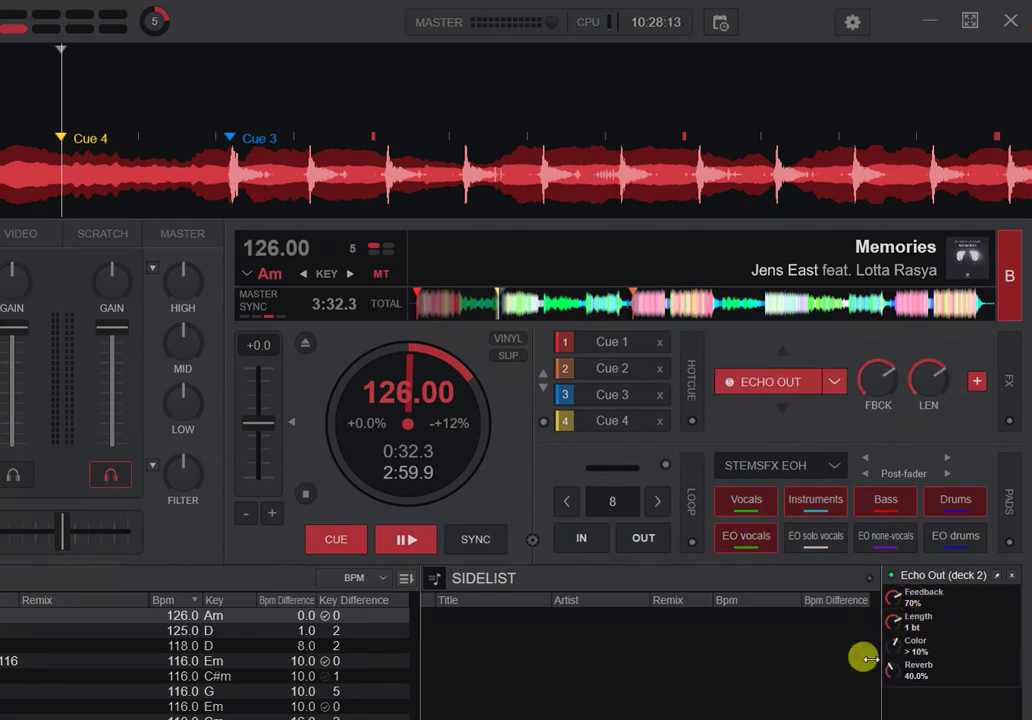
click(758, 540)
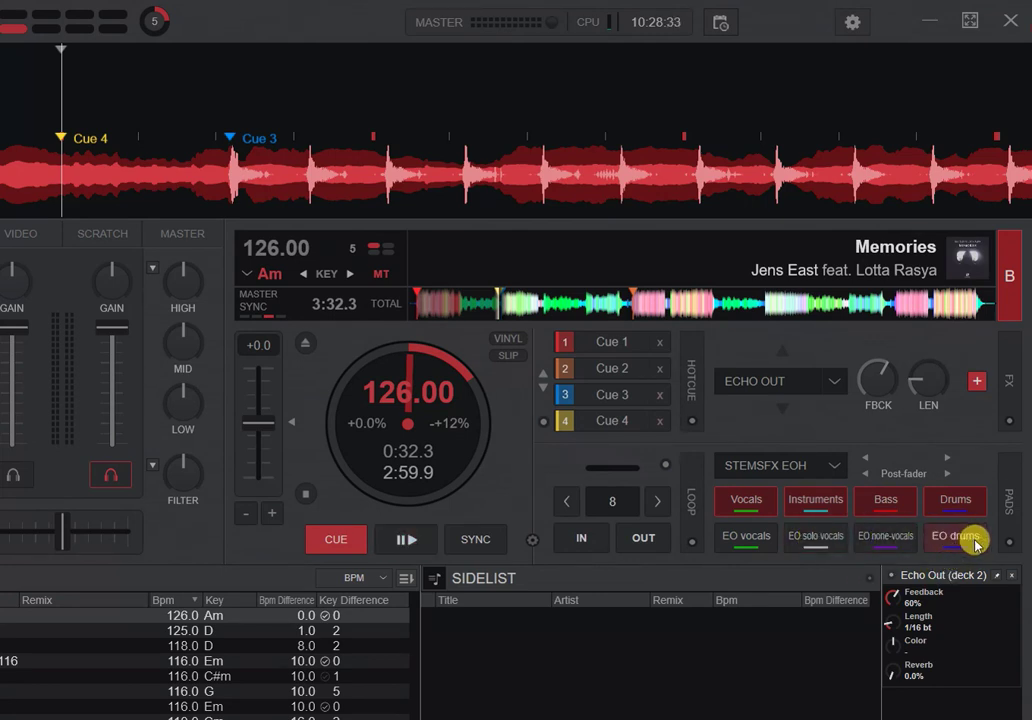
Step: Audition the EO vocals and EO solo vocals echoes from the cue point, returning to cue each time
click(428, 545)
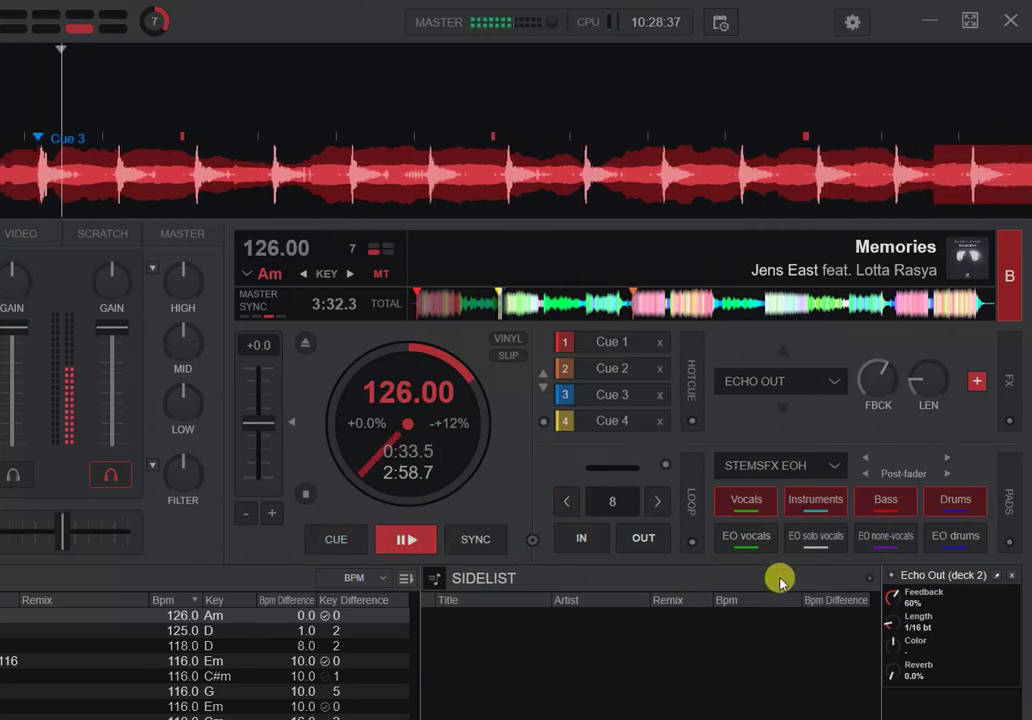
click(748, 538)
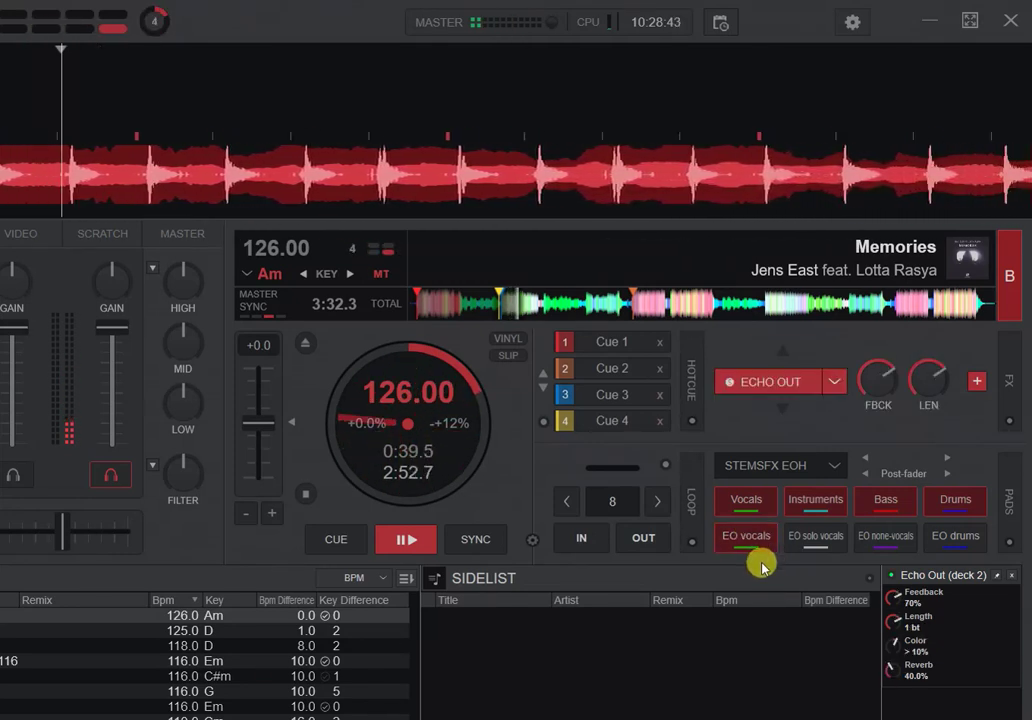
click(738, 541)
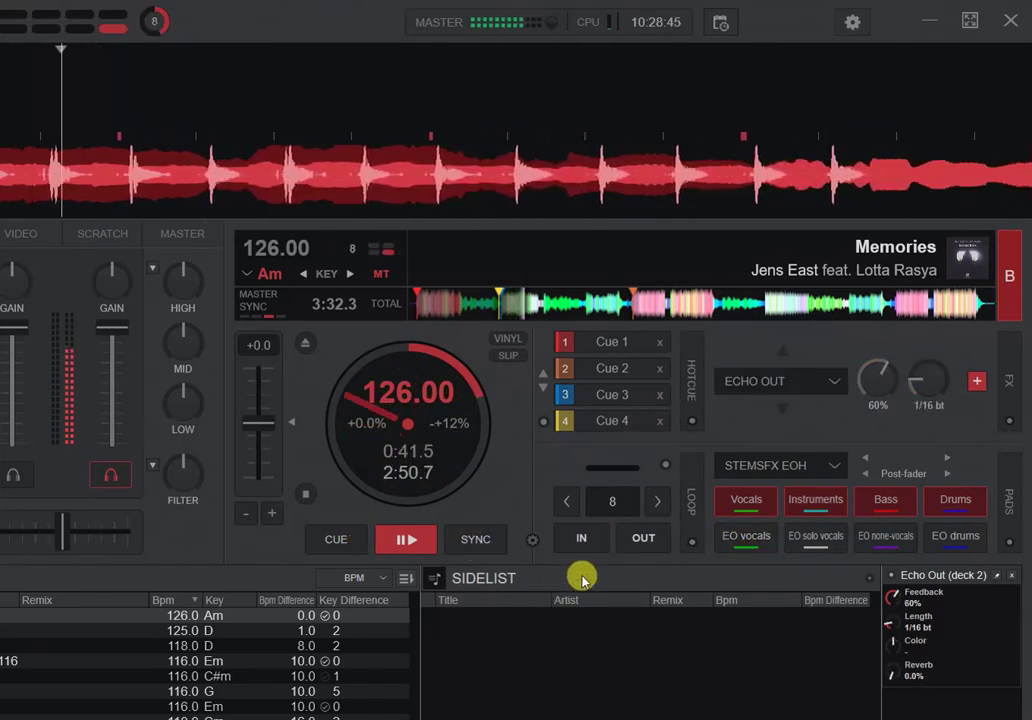
click(340, 541)
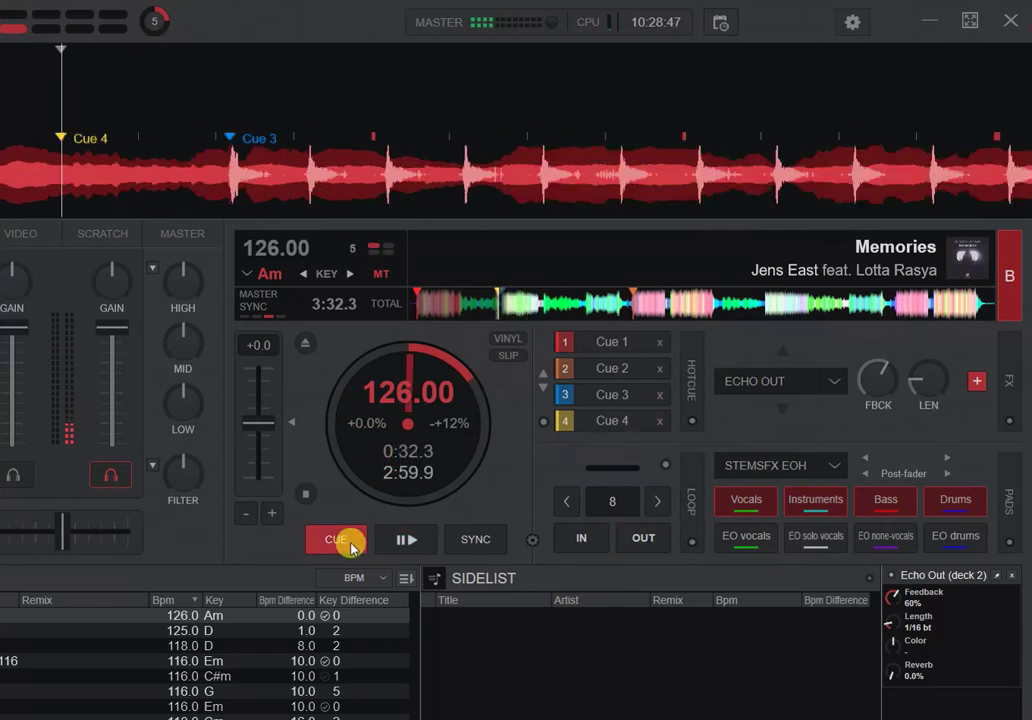
click(406, 539)
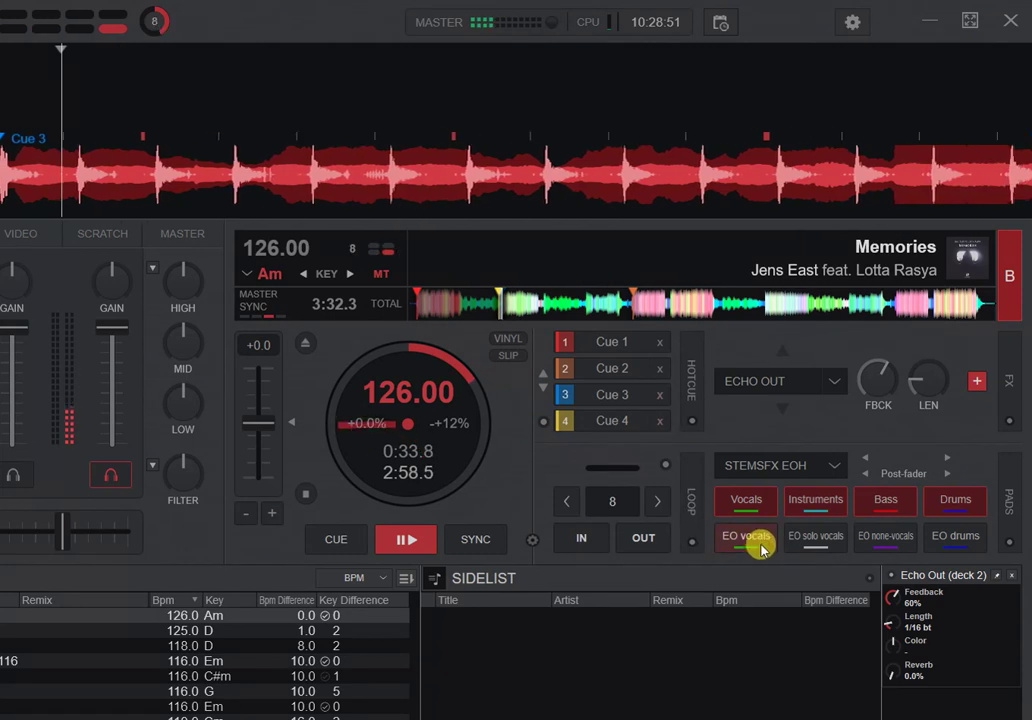
click(812, 540)
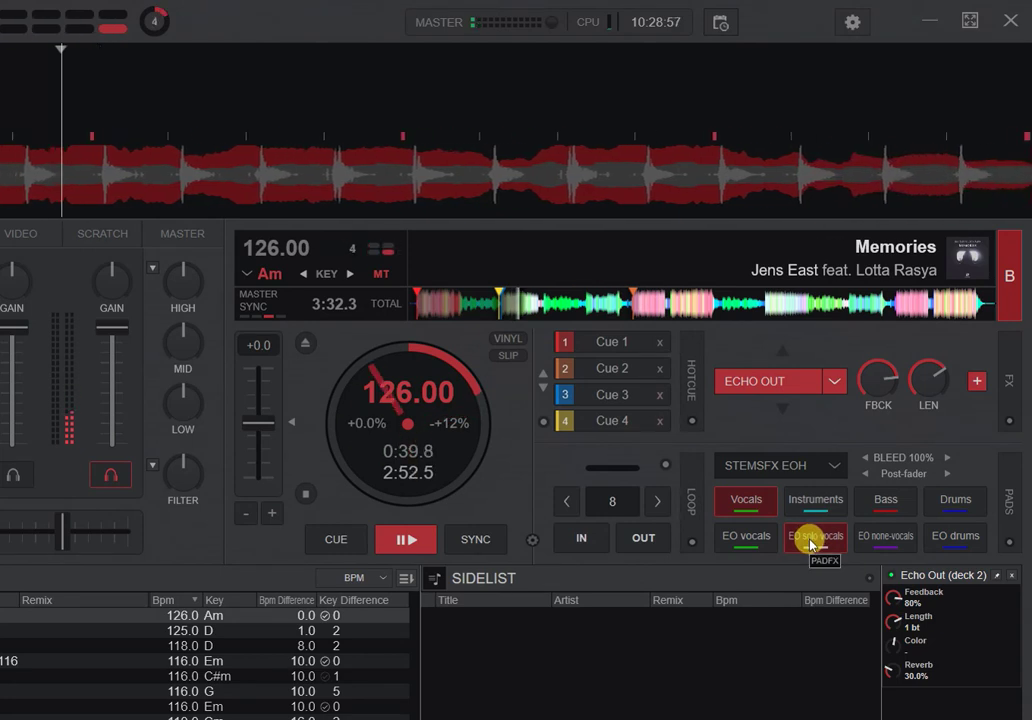
click(810, 538)
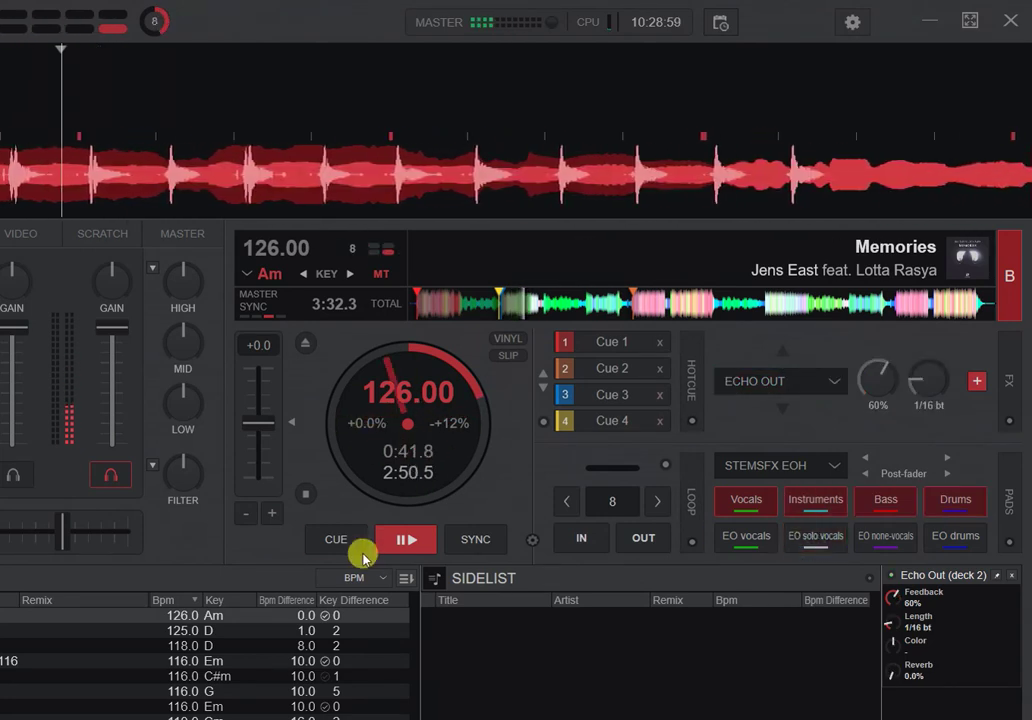
click(360, 546)
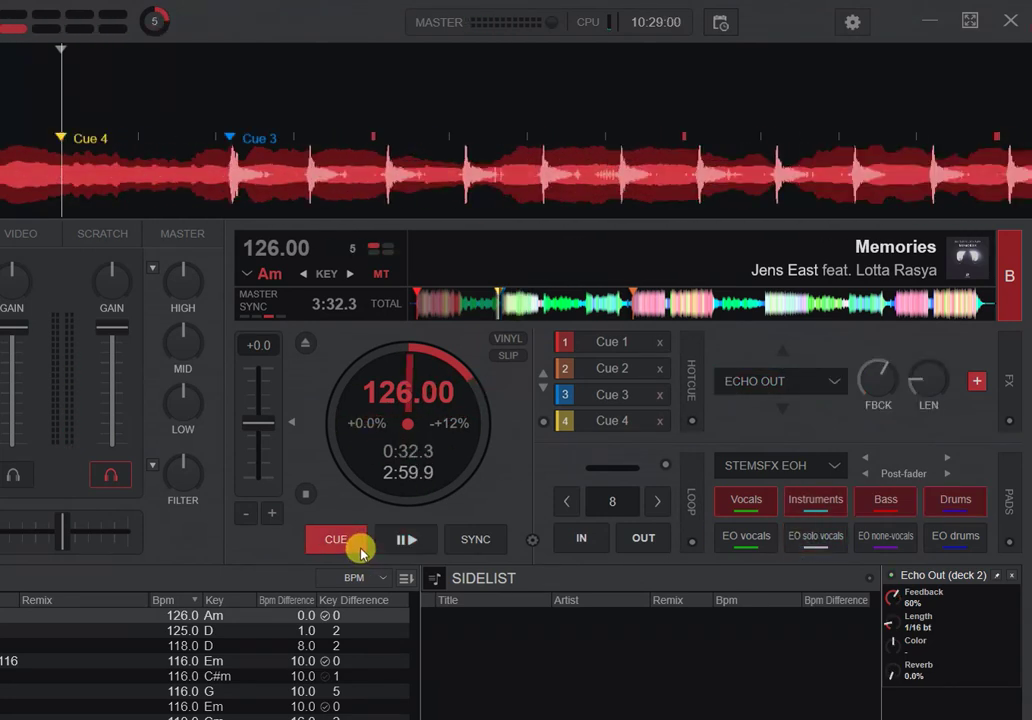
Step: Audition the EO none-vocals and EO drums echoes, ending paused at Cue 4 (0:32.3)
click(424, 544)
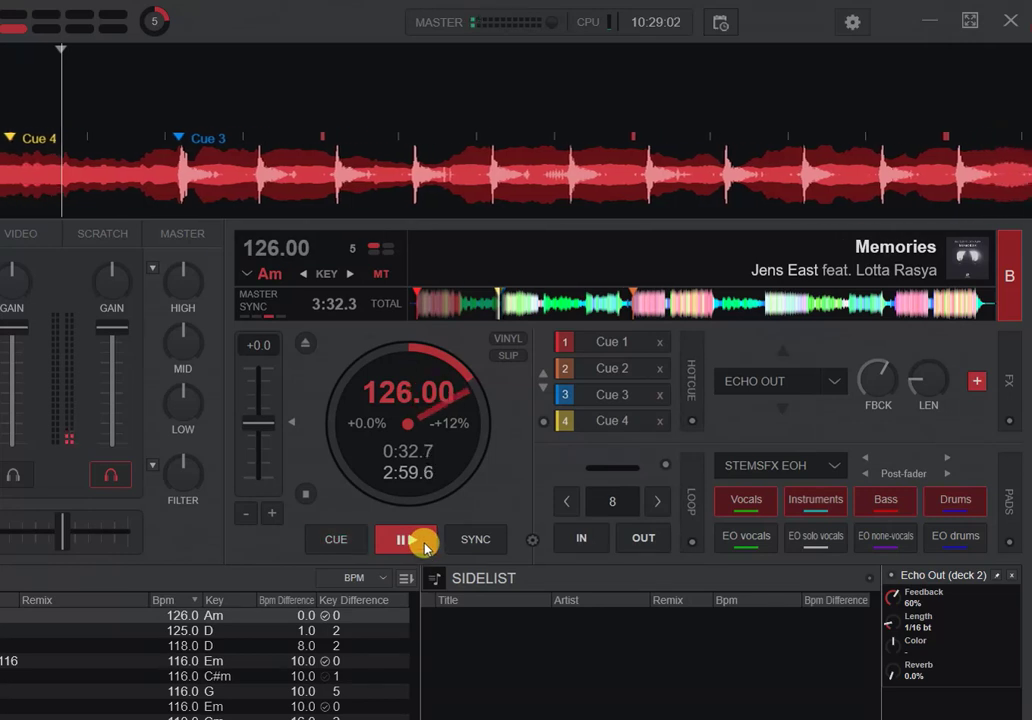
click(883, 545)
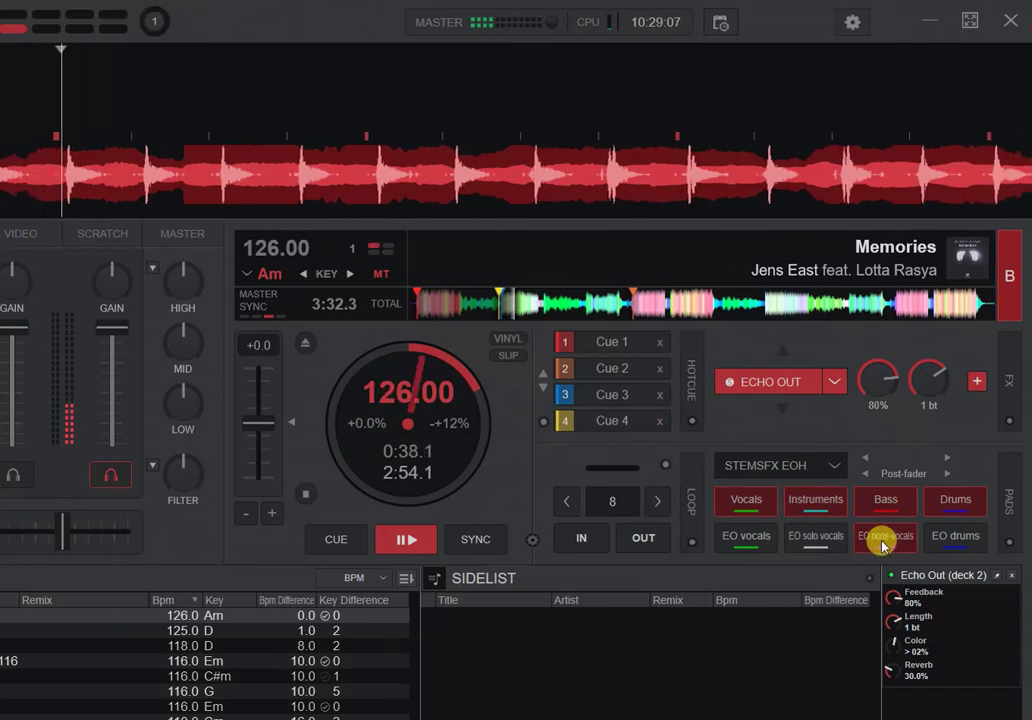
click(350, 543)
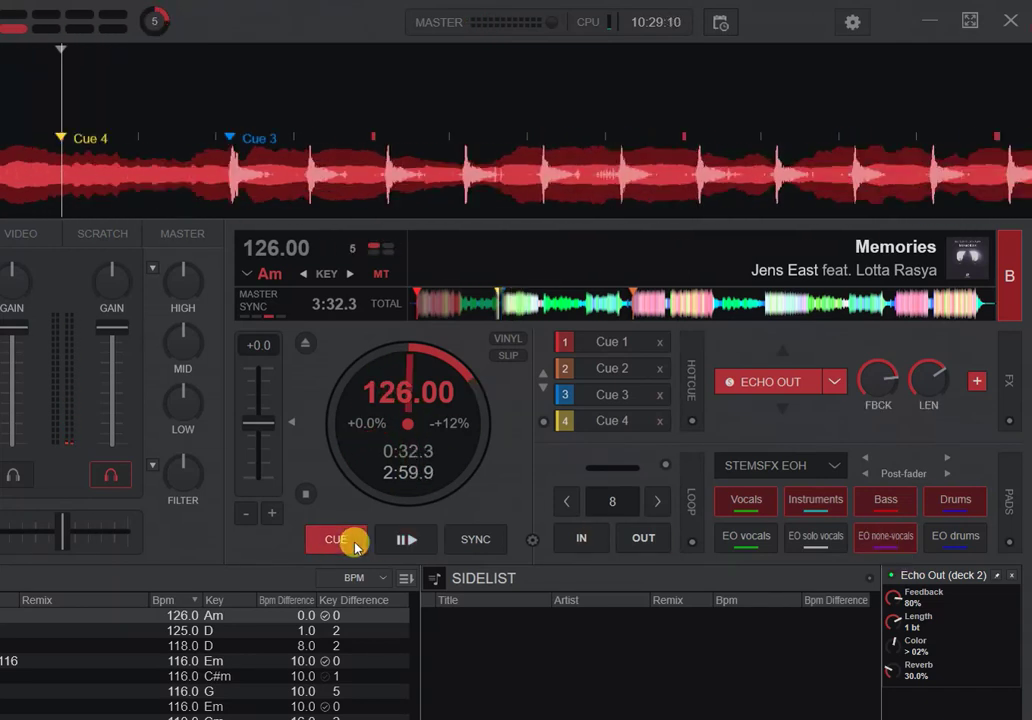
click(882, 546)
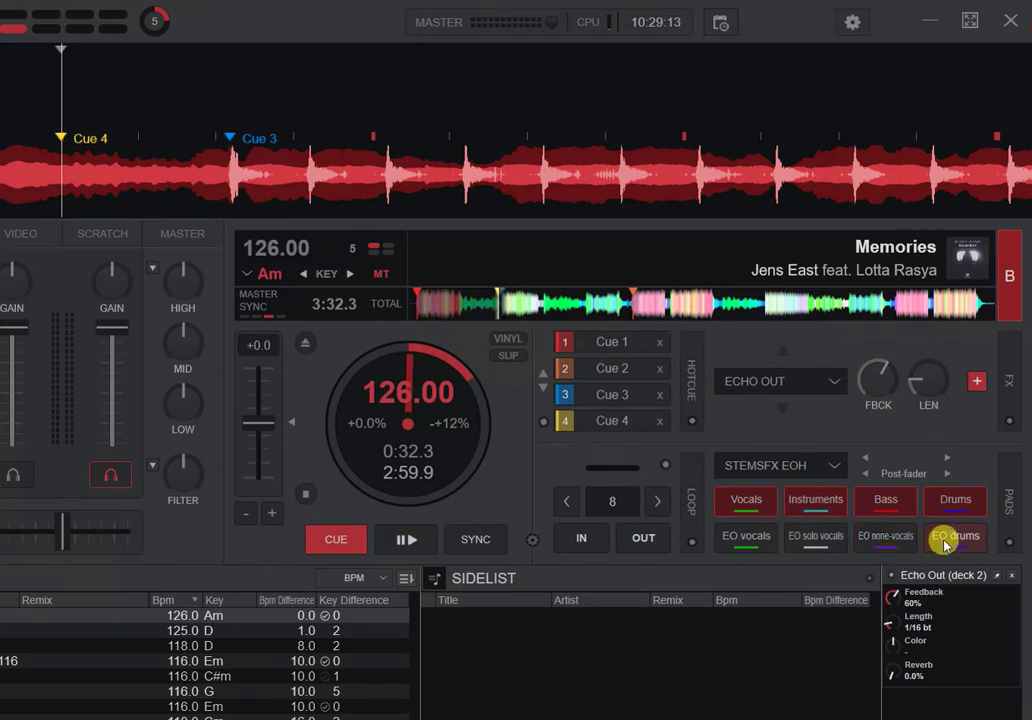
click(397, 542)
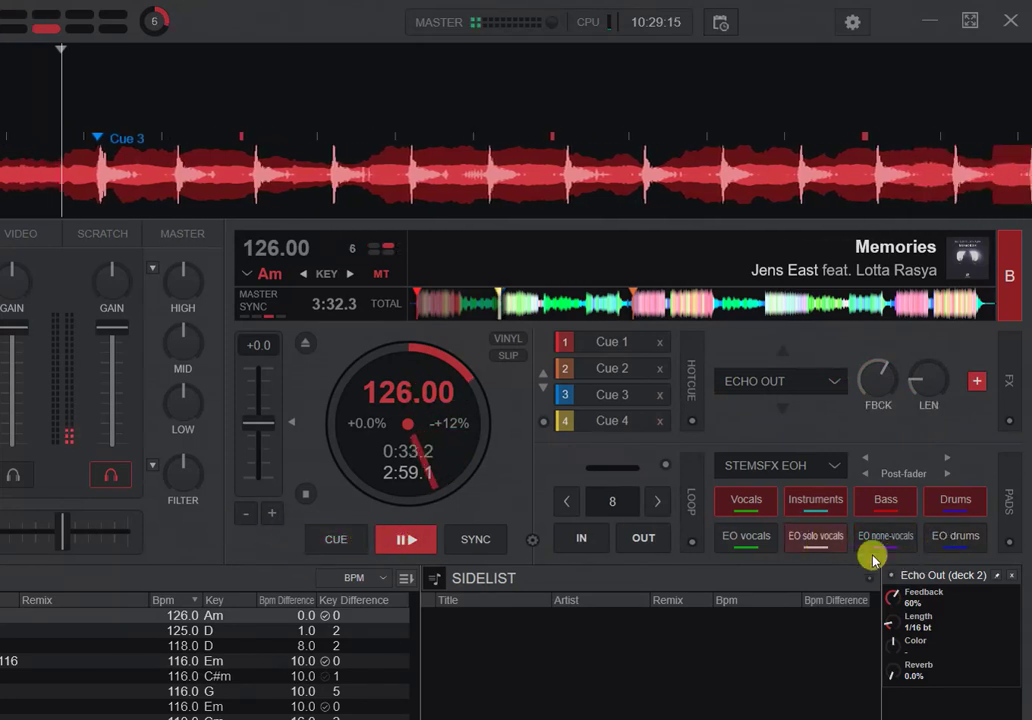
click(957, 541)
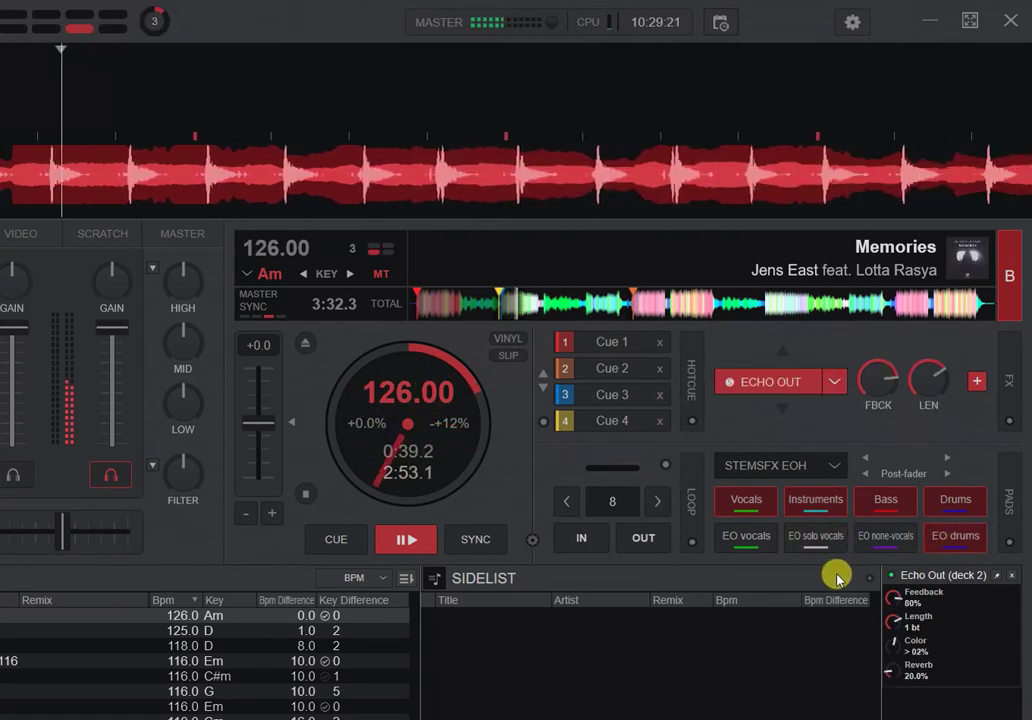
click(981, 545)
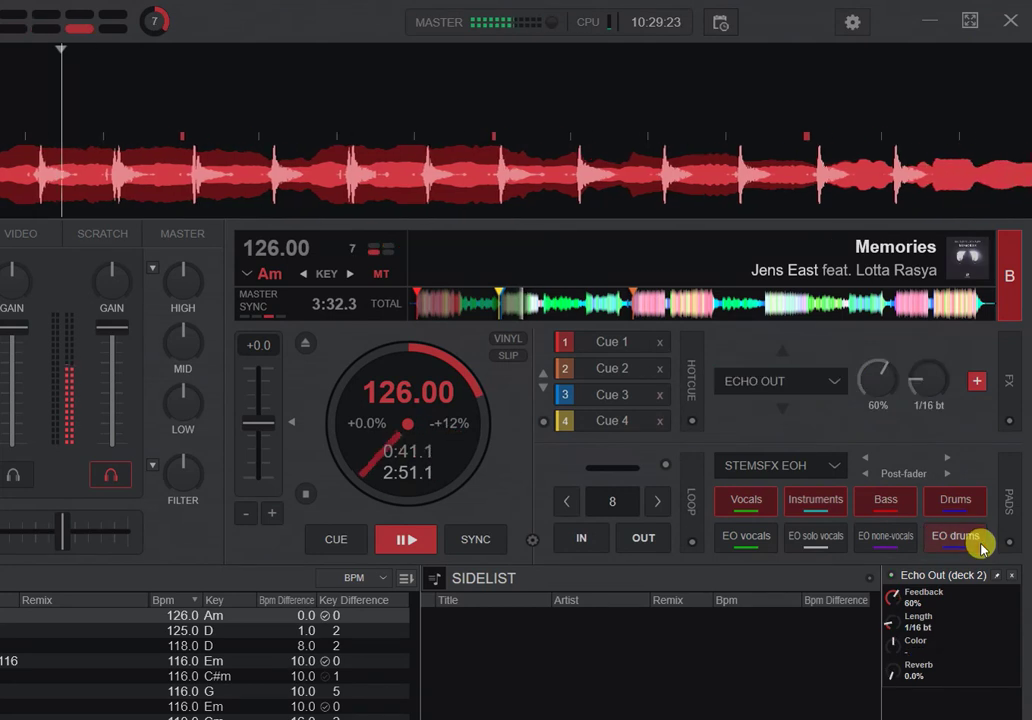
click(340, 542)
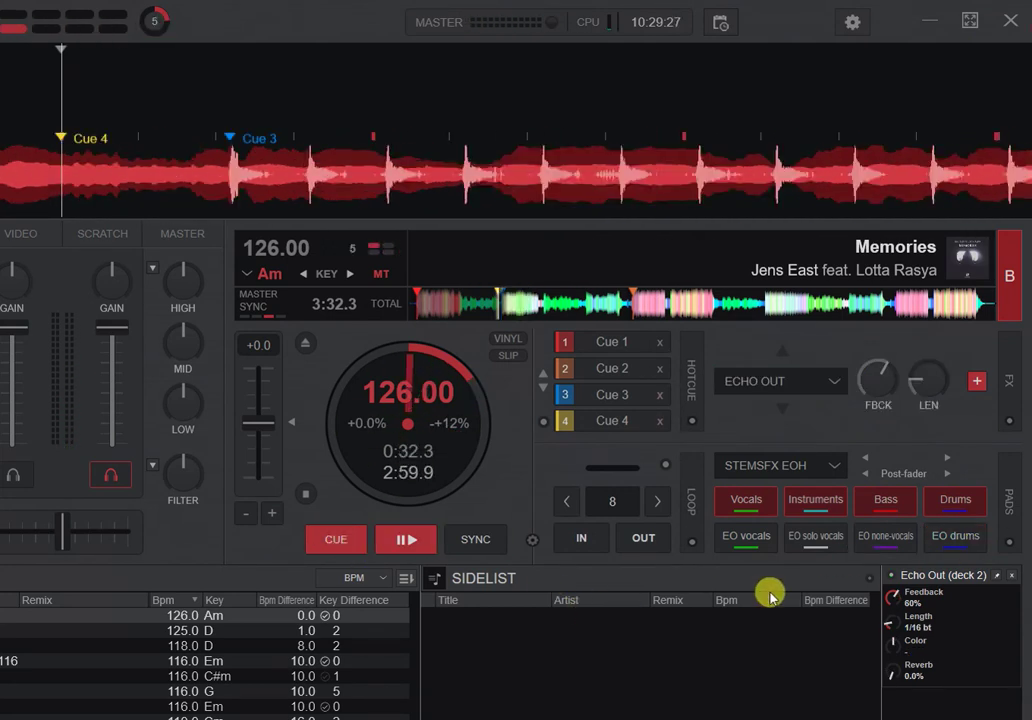
Step: Trigger the EO vocals echo, then switch to the EO solo vocals echo
click(757, 541)
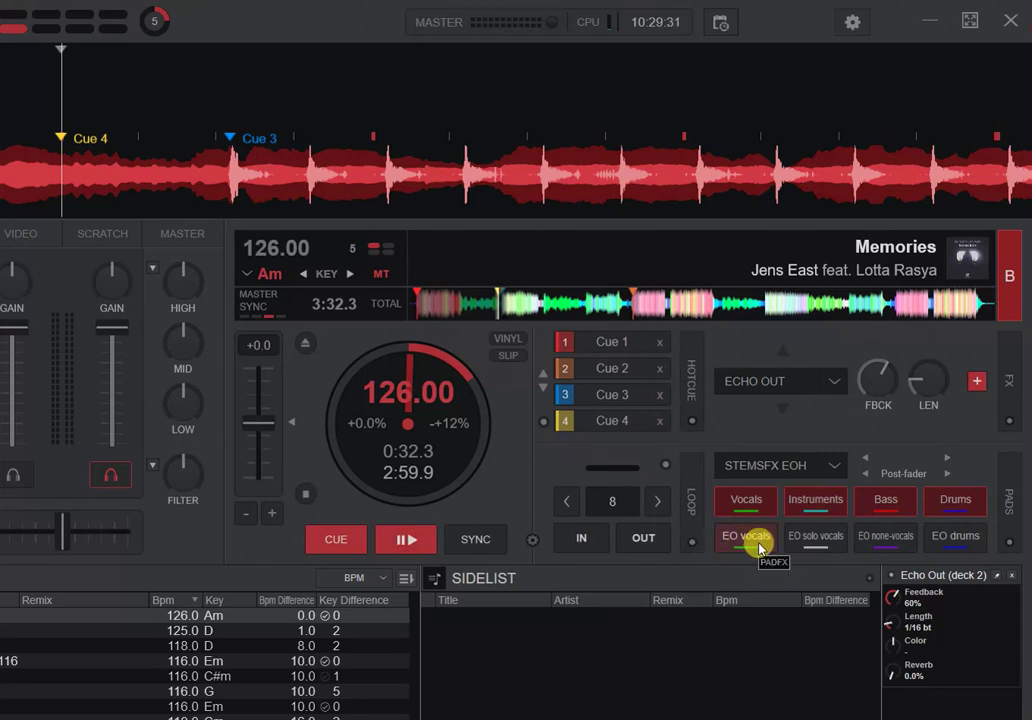
click(812, 543)
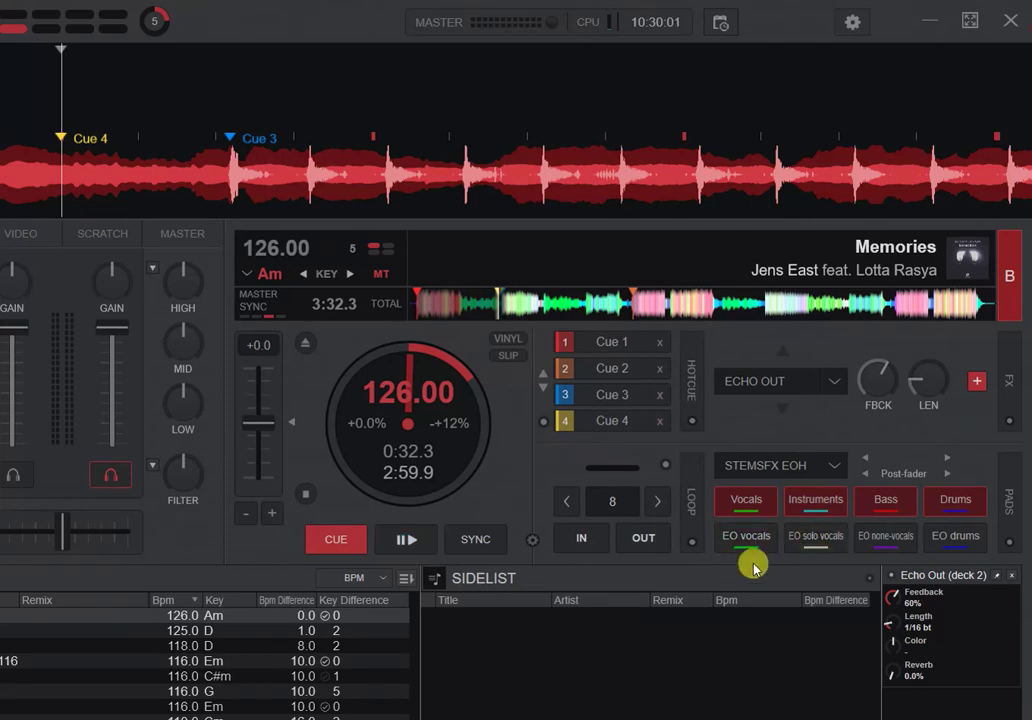
Step: With Shift held, play and fire the Vocals short and Solo voc short echoes, returning to cue
key(shift)
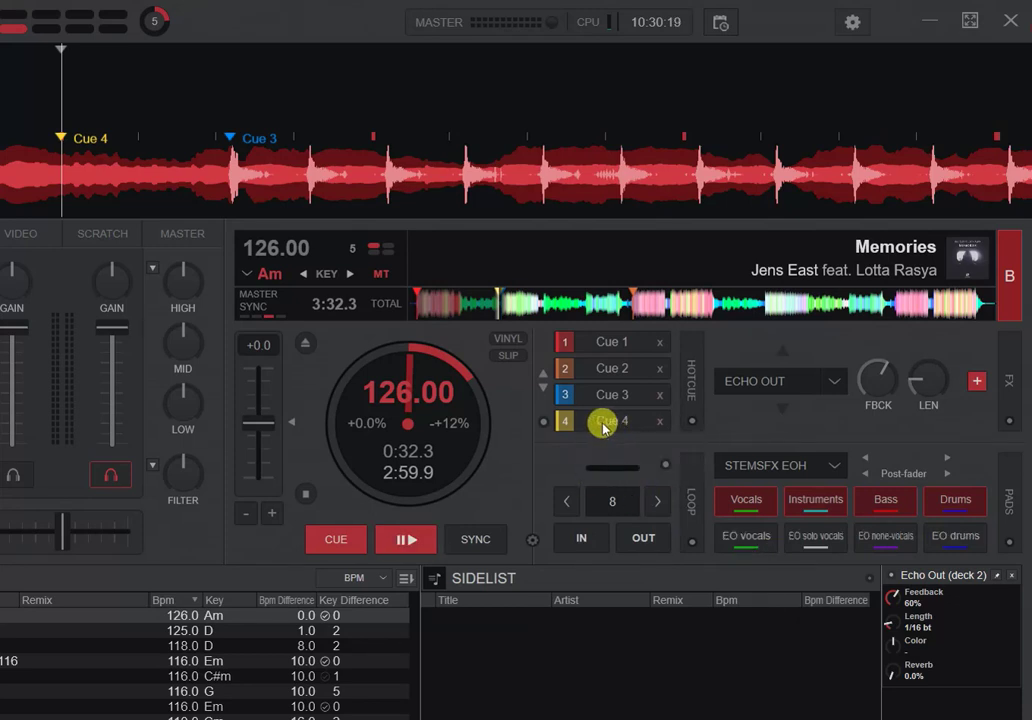
click(404, 537)
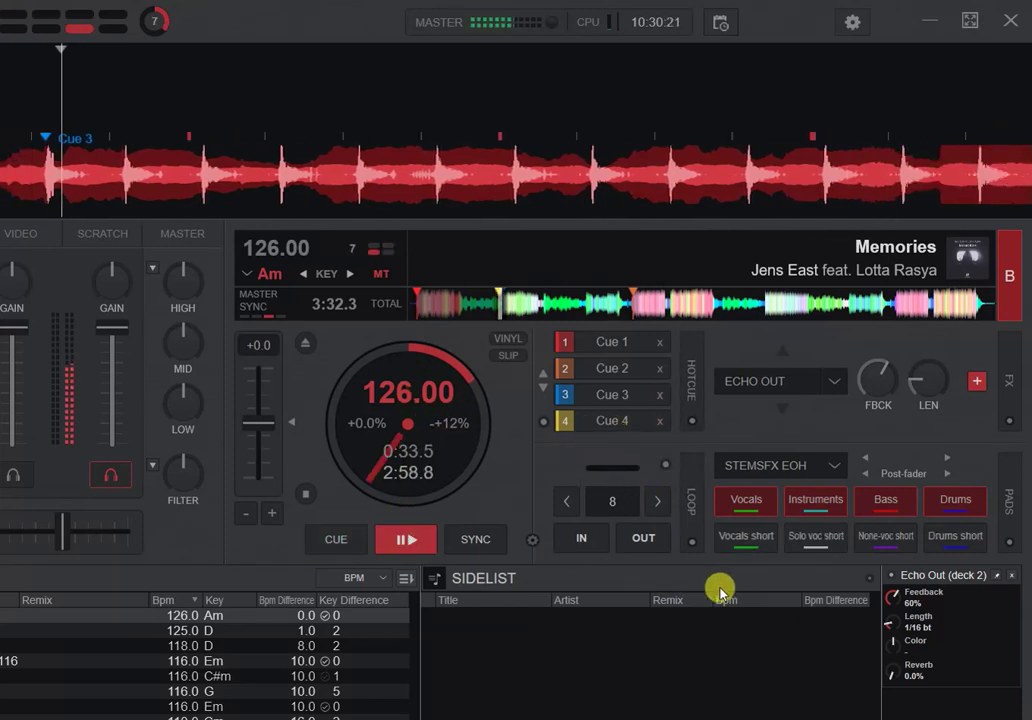
click(760, 538)
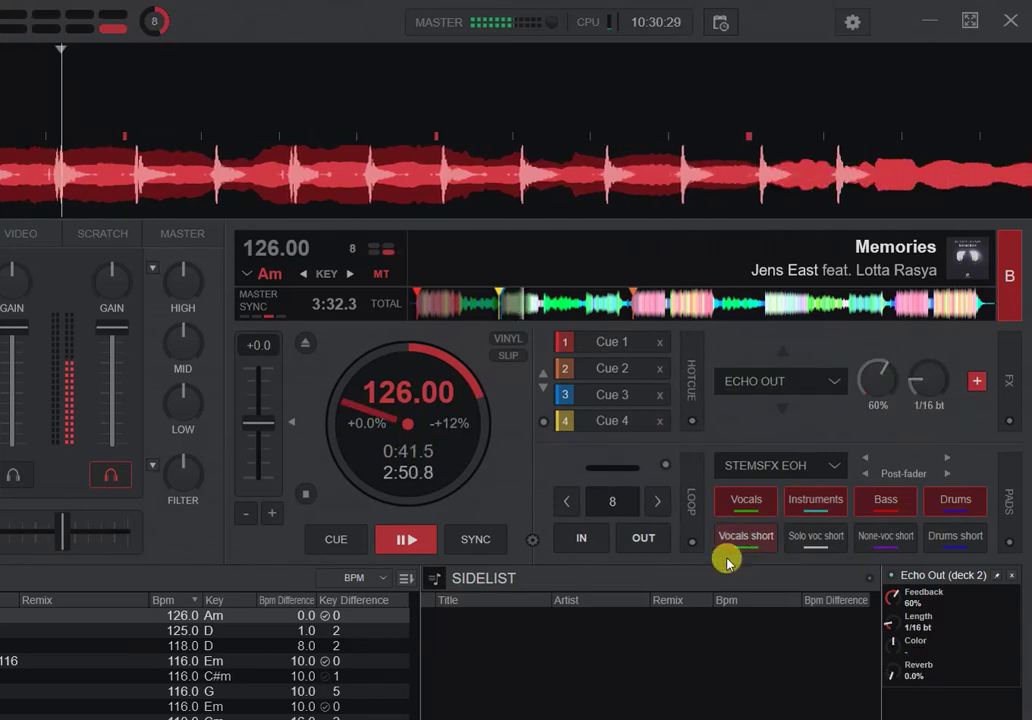
click(340, 539)
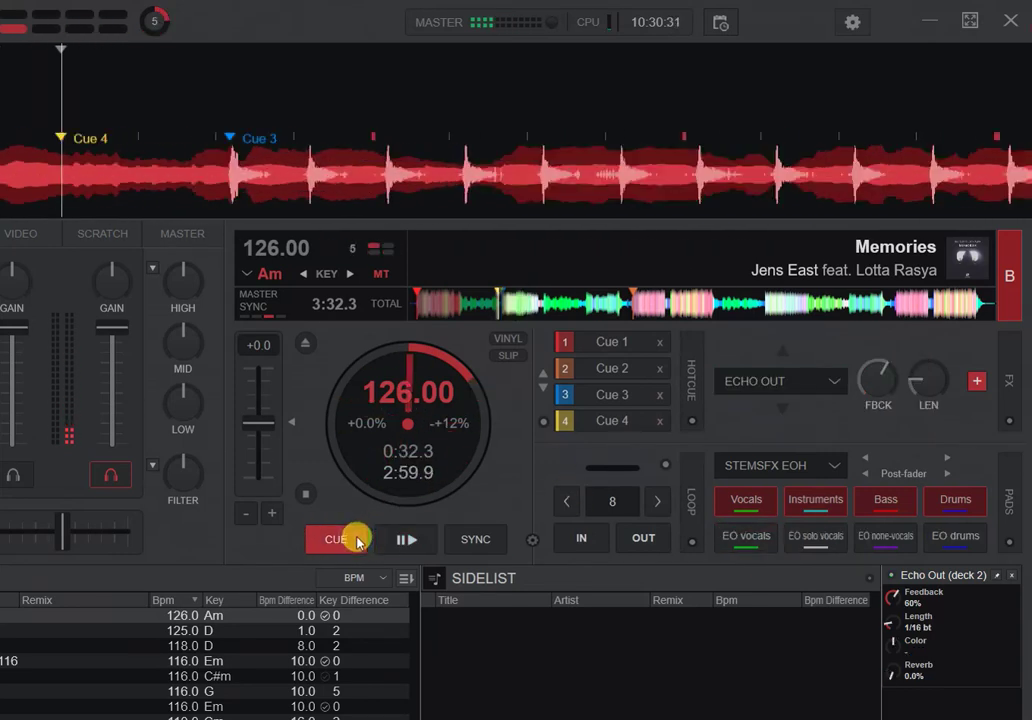
click(407, 539)
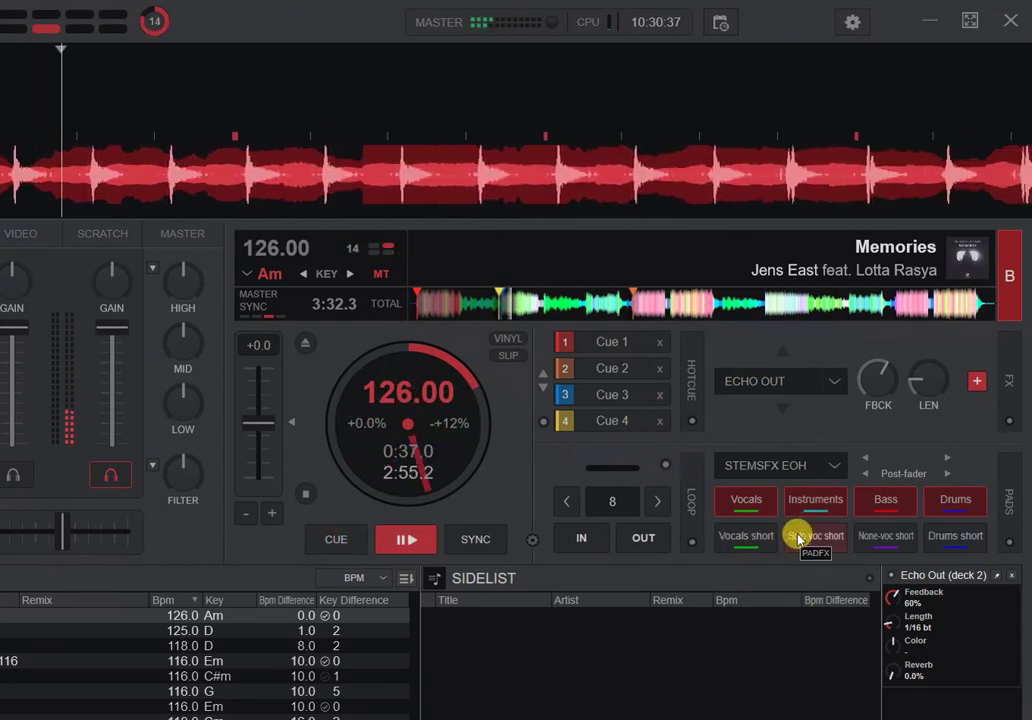
click(798, 540)
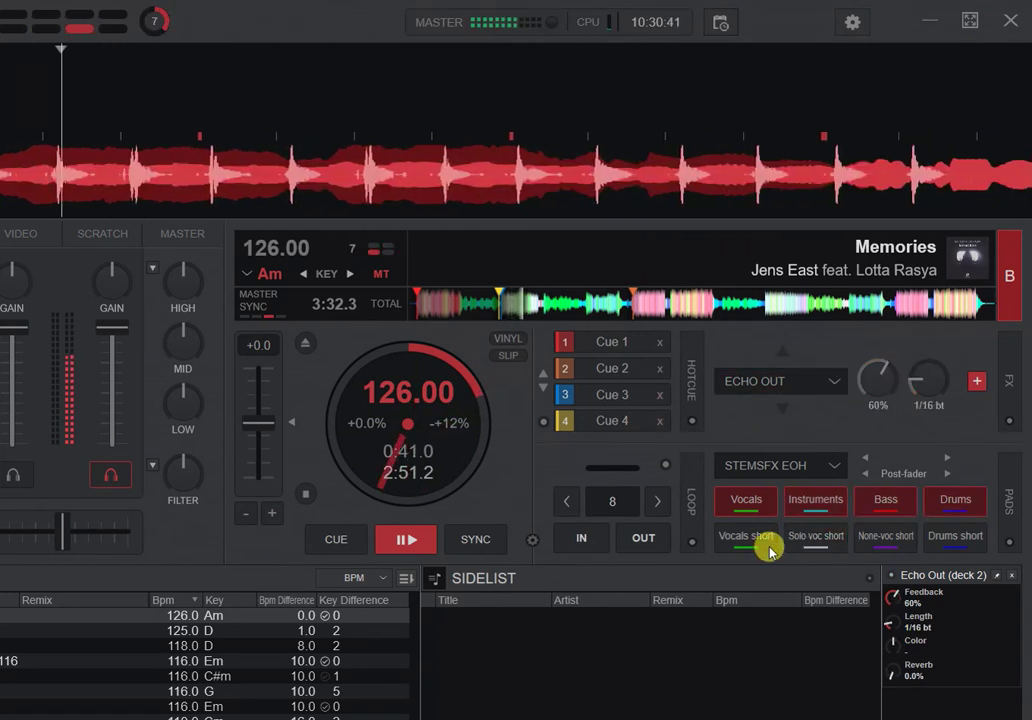
click(340, 540)
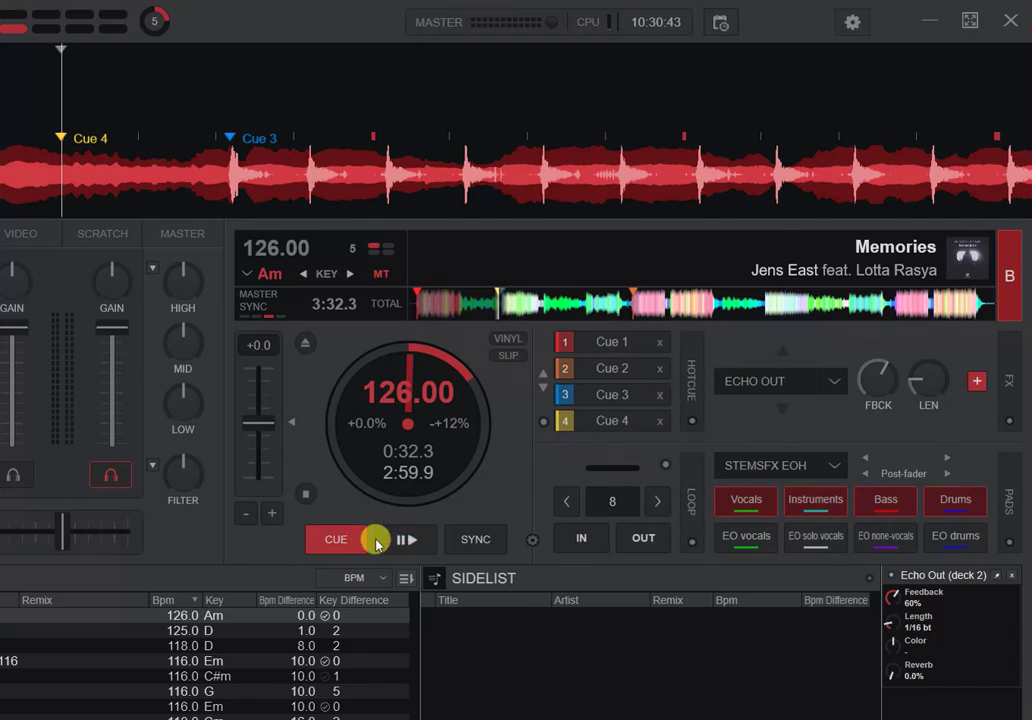
Step: Play and fire the None-voc short echo, then restart and fire the Drums short echo
click(406, 539)
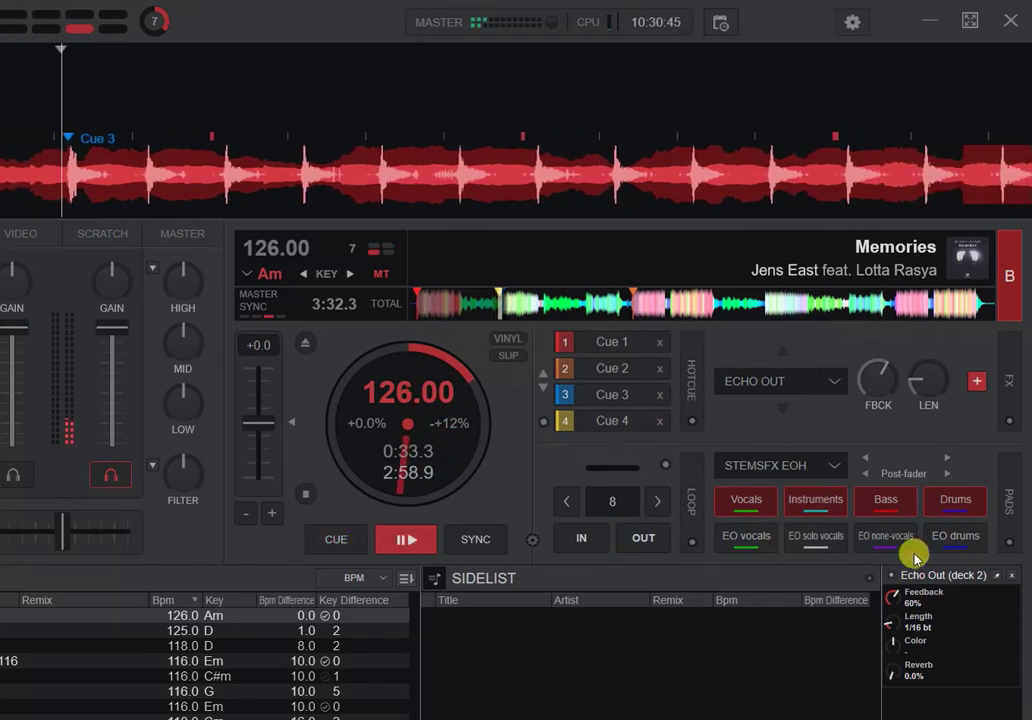
click(880, 541)
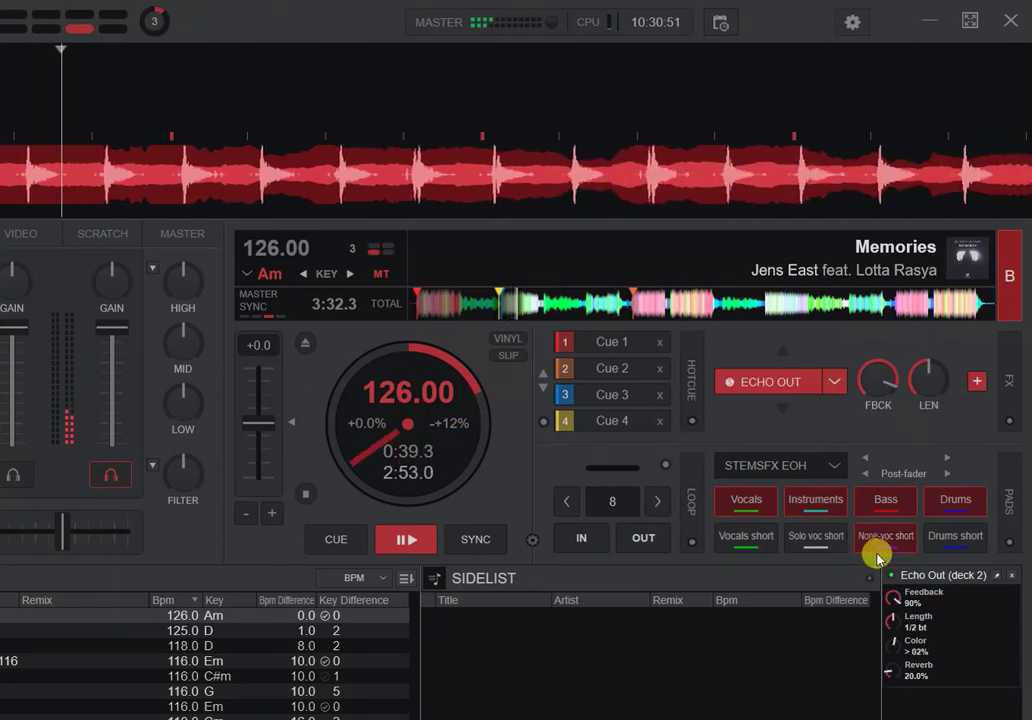
click(351, 546)
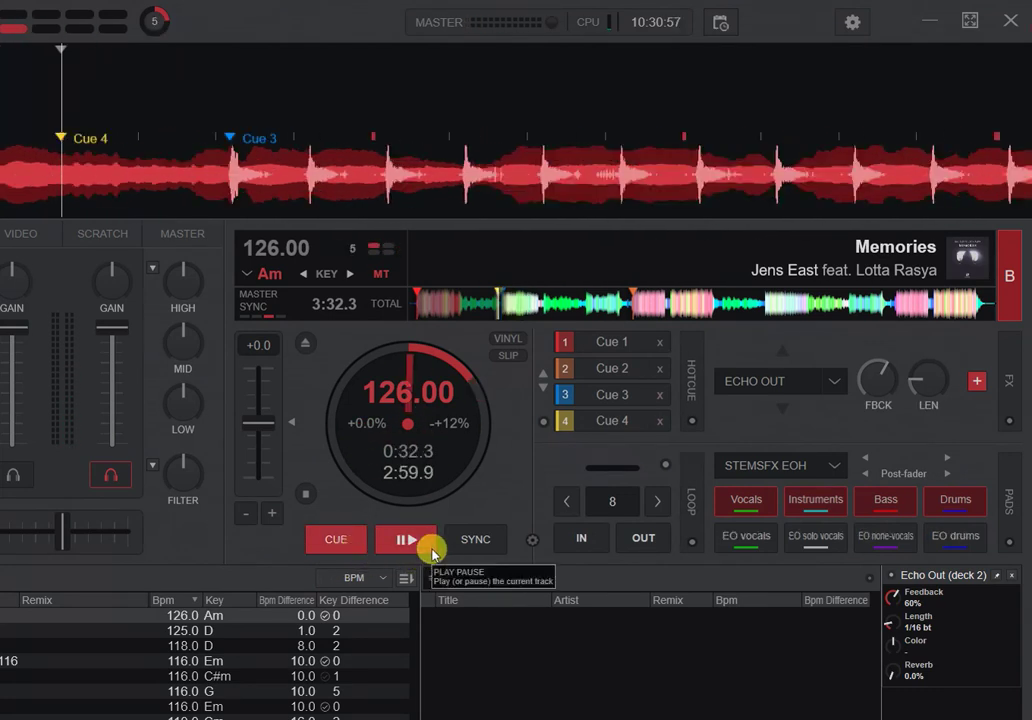
click(431, 553)
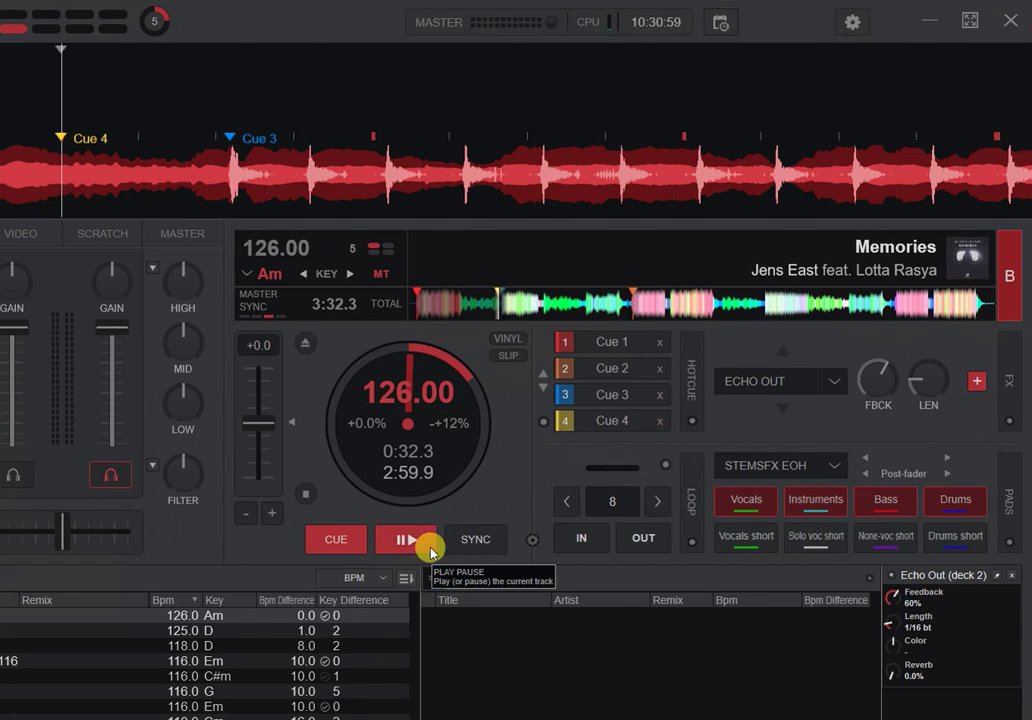
click(955, 546)
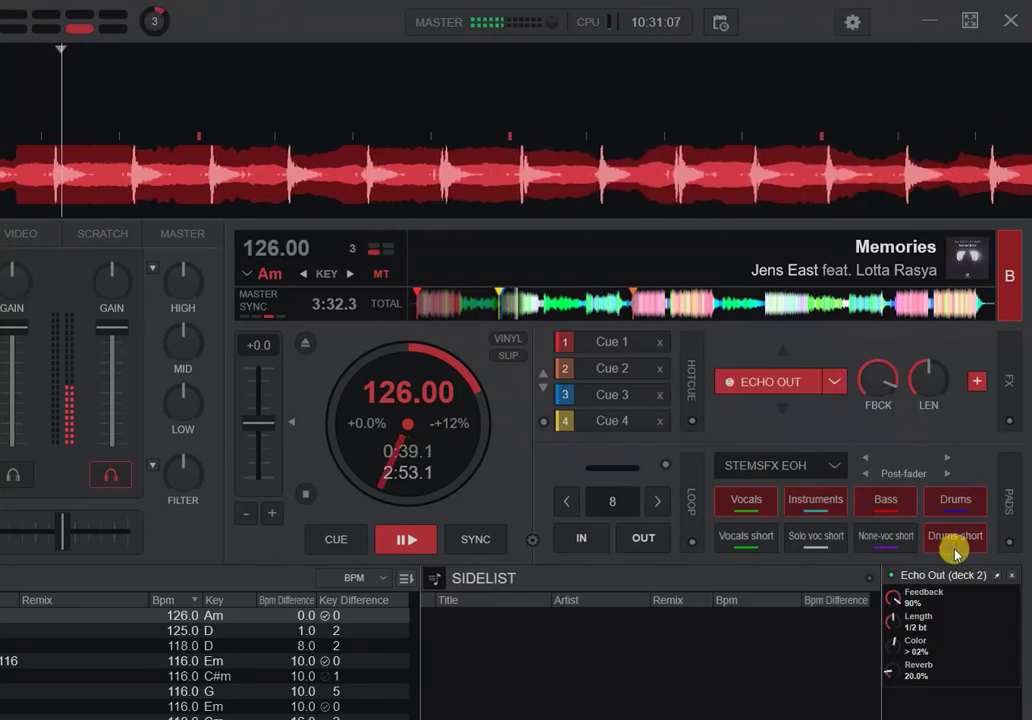
Step: Return to Cue 4, fire the short vocal Echo Out, then stop it with EO vocals
click(340, 539)
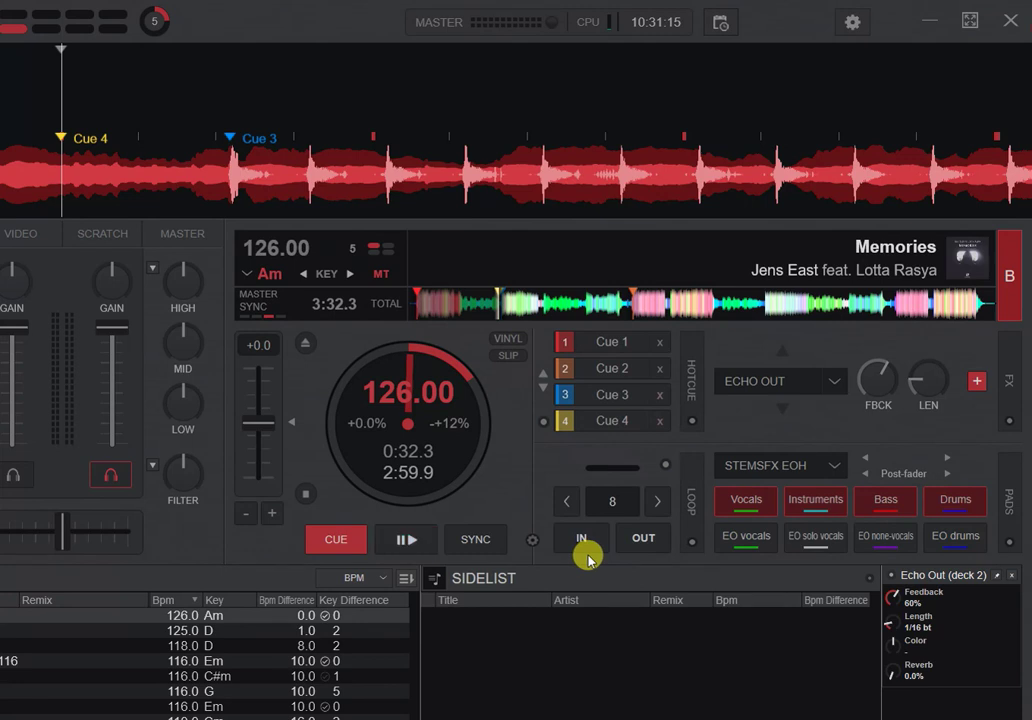
click(584, 548)
click(729, 533)
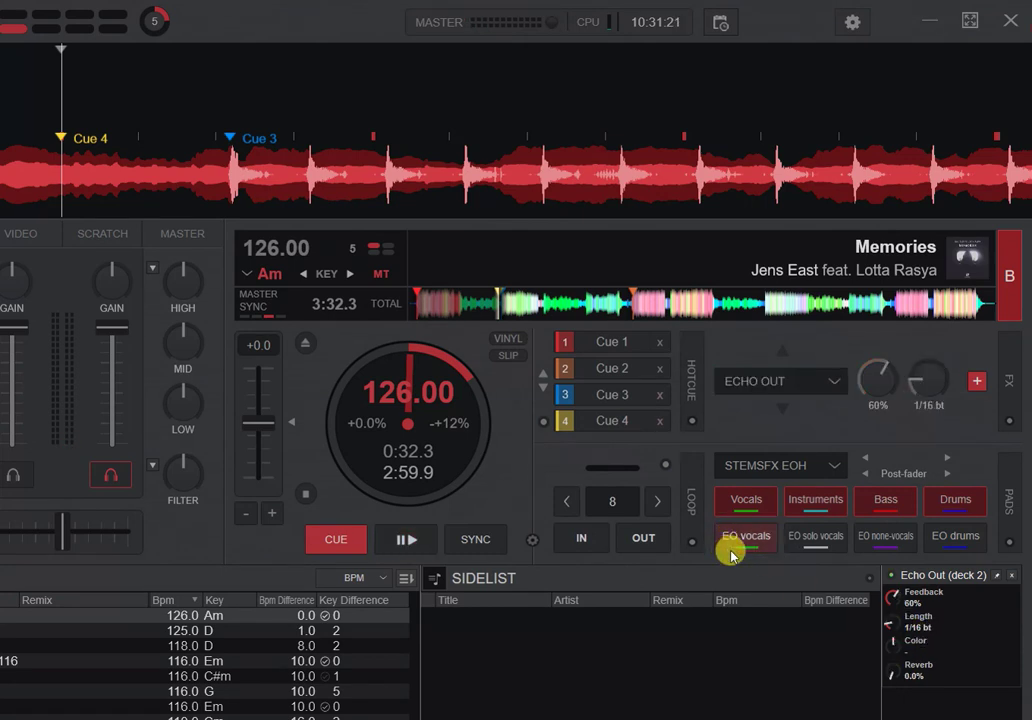
click(733, 541)
click(735, 540)
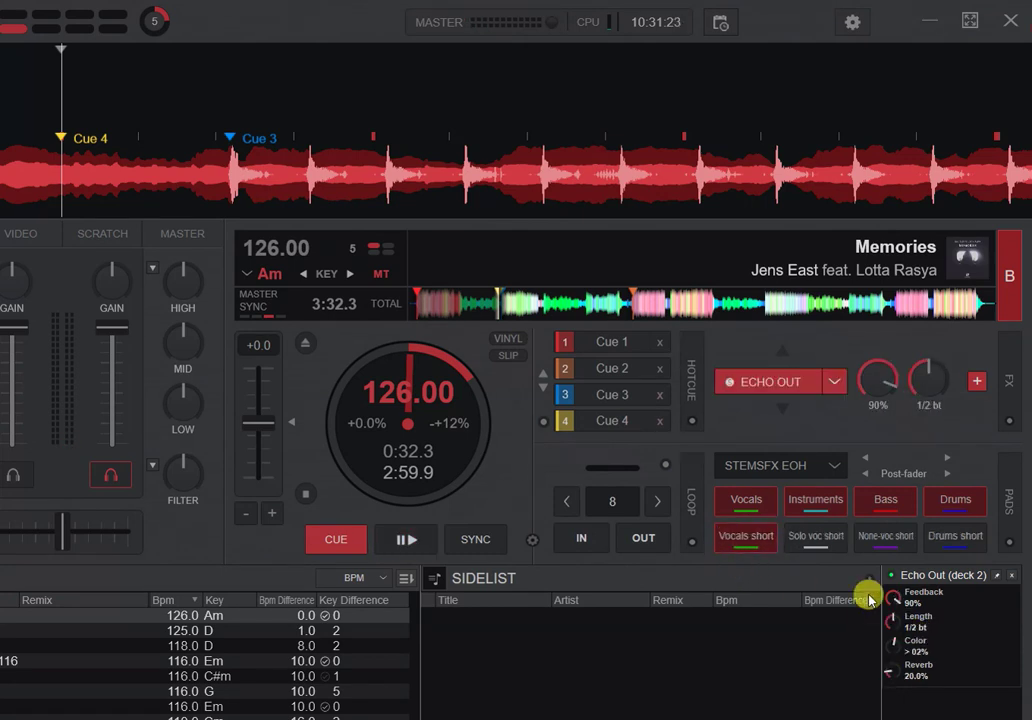
mouse_move(913, 636)
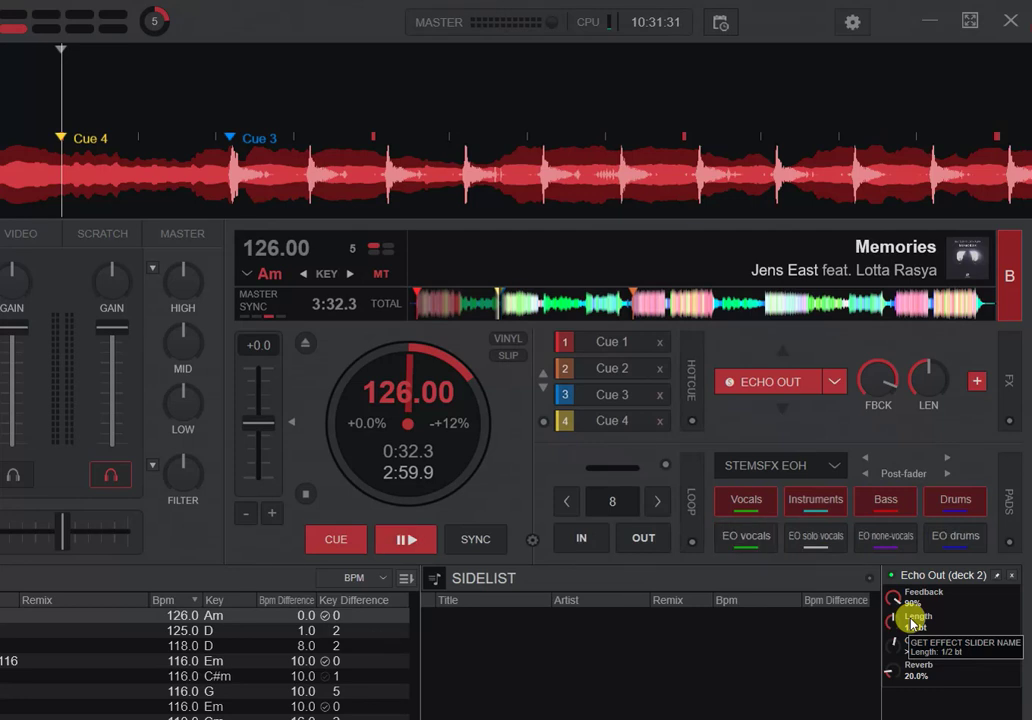
click(723, 539)
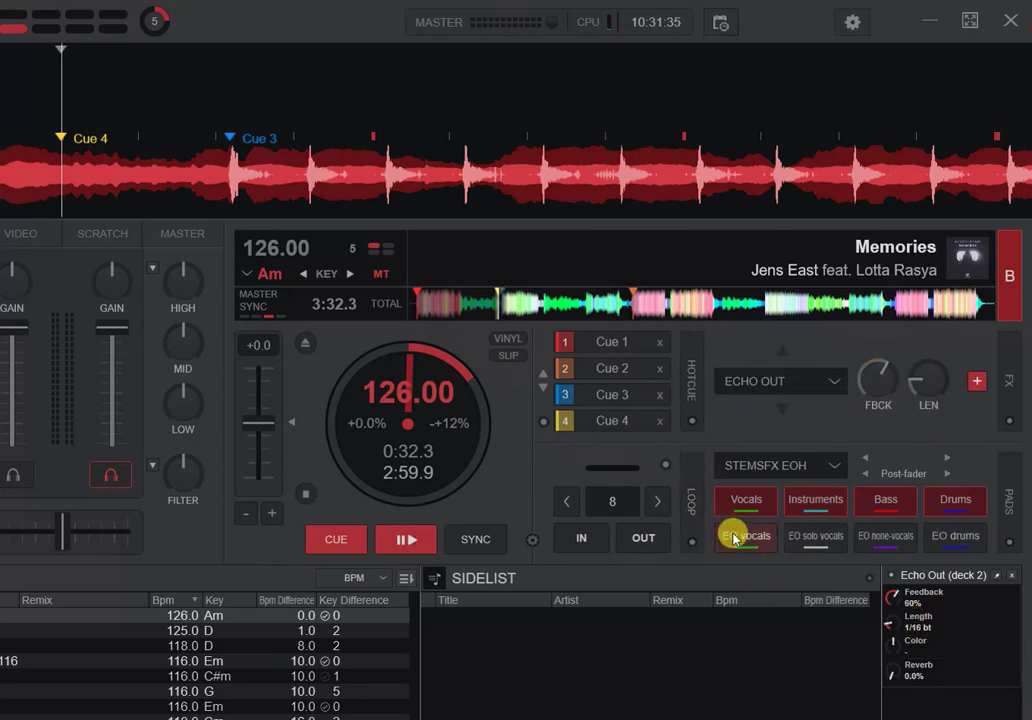
Step: Open the Pads Editor for the STEMSFX EOH page and move it to the centre
click(836, 466)
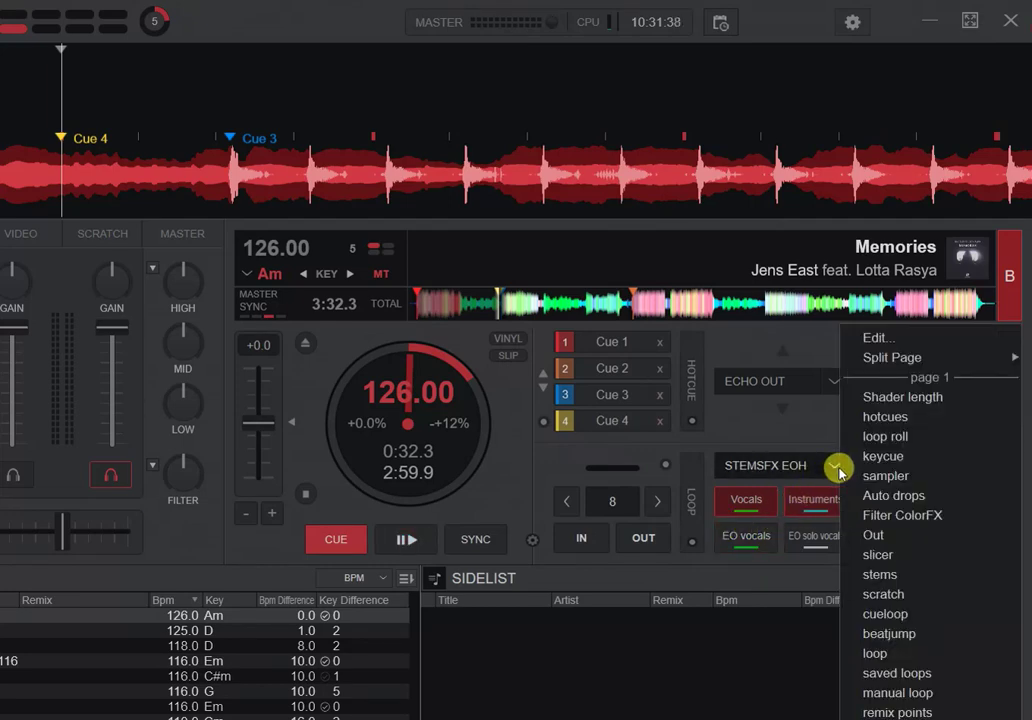
click(920, 343)
drag(276, 346, 624, 209)
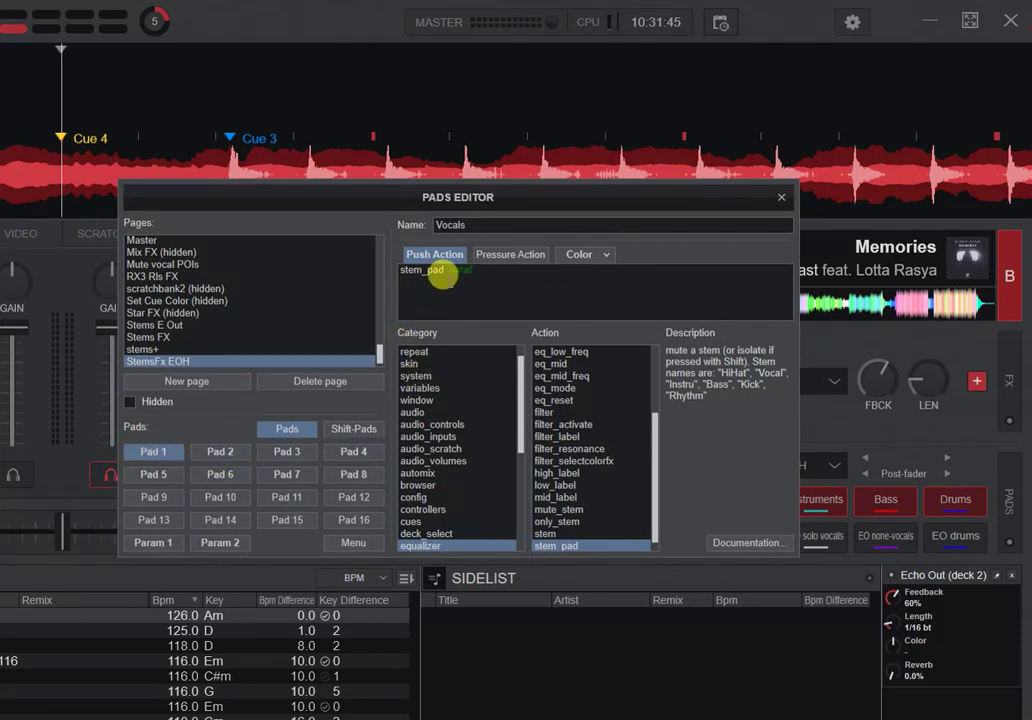
Step: Review the Instruments, Bass and Drums pad actions and the EO vocals padfx script
click(222, 453)
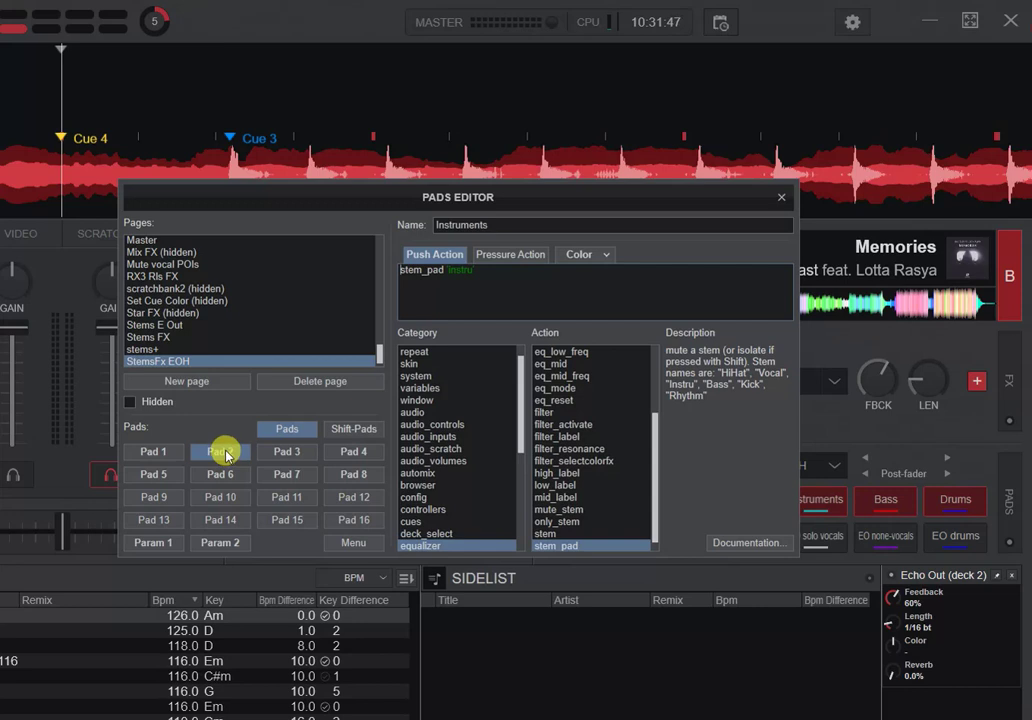
click(298, 463)
click(355, 456)
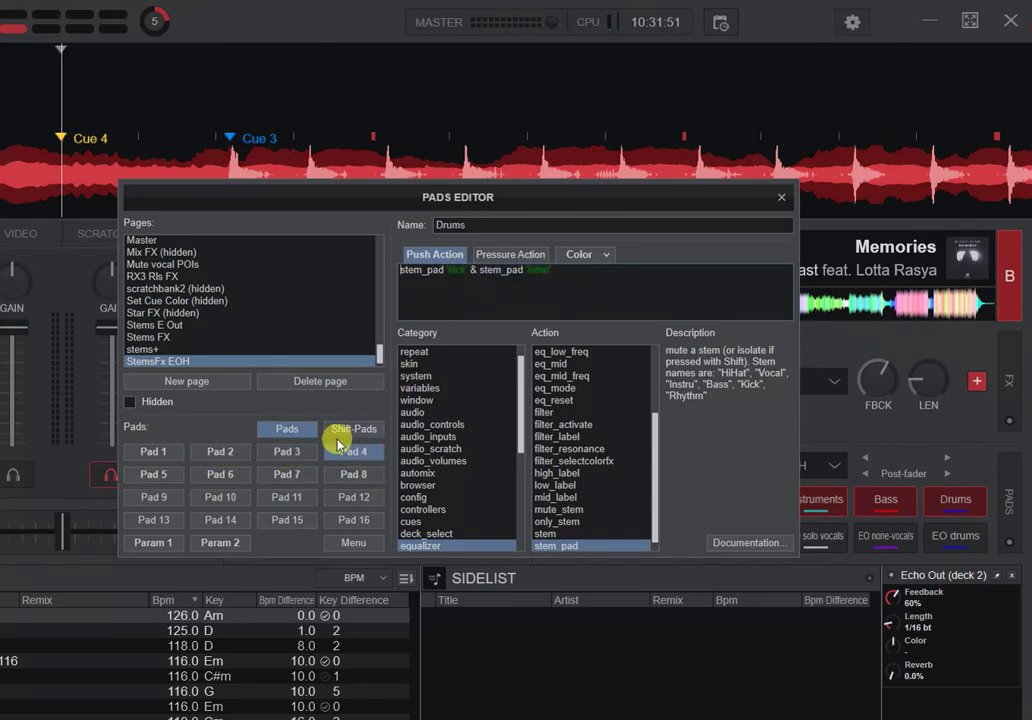
click(166, 481)
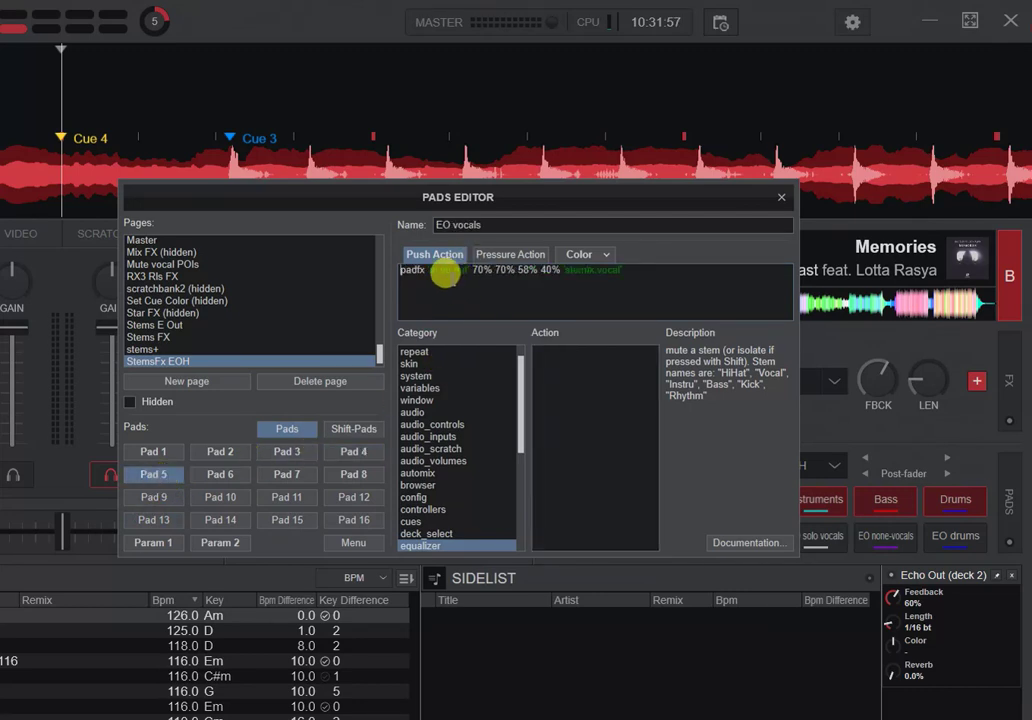
Step: Read the padfx description, review the EO solo vocals, none-vocals and drums scripts, then list Shift-Pads
click(417, 269)
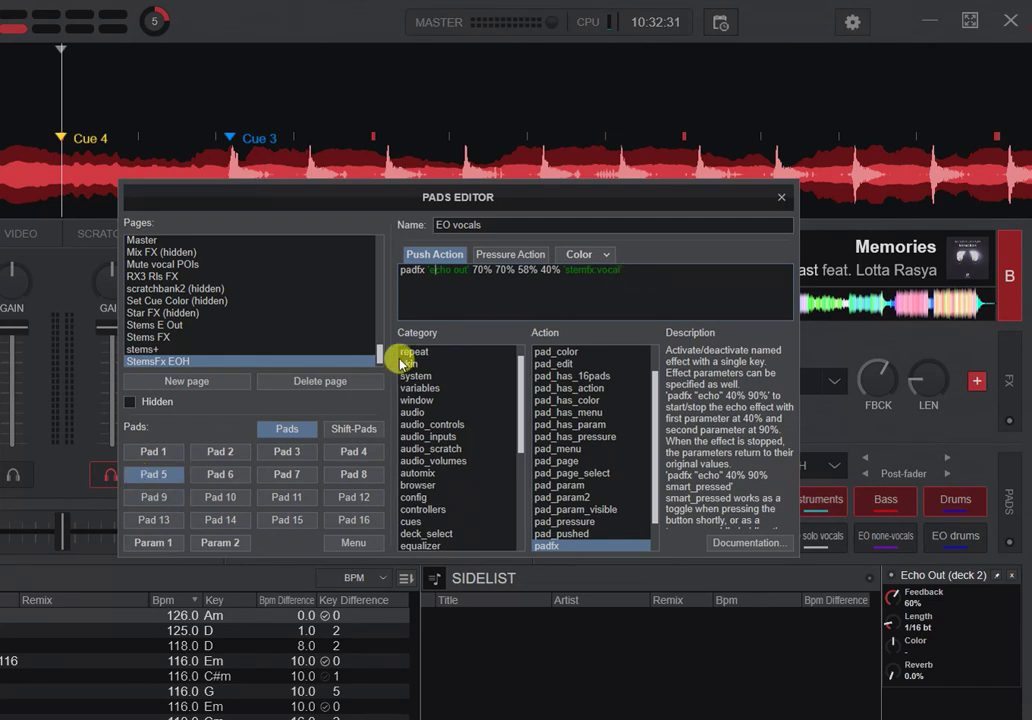
click(163, 477)
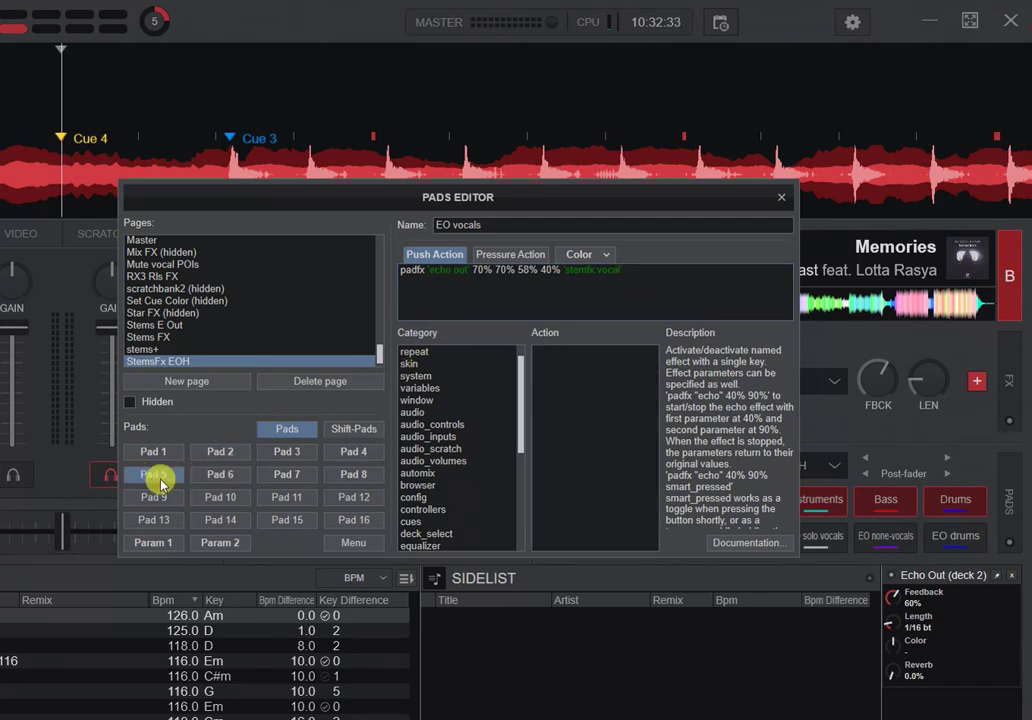
click(219, 478)
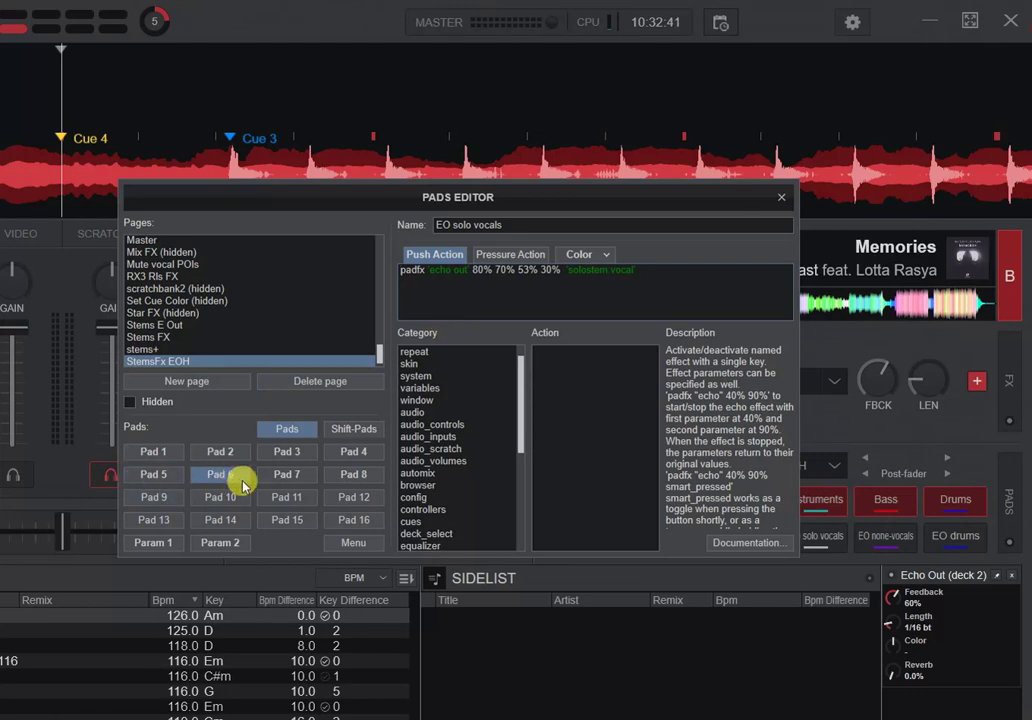
click(275, 473)
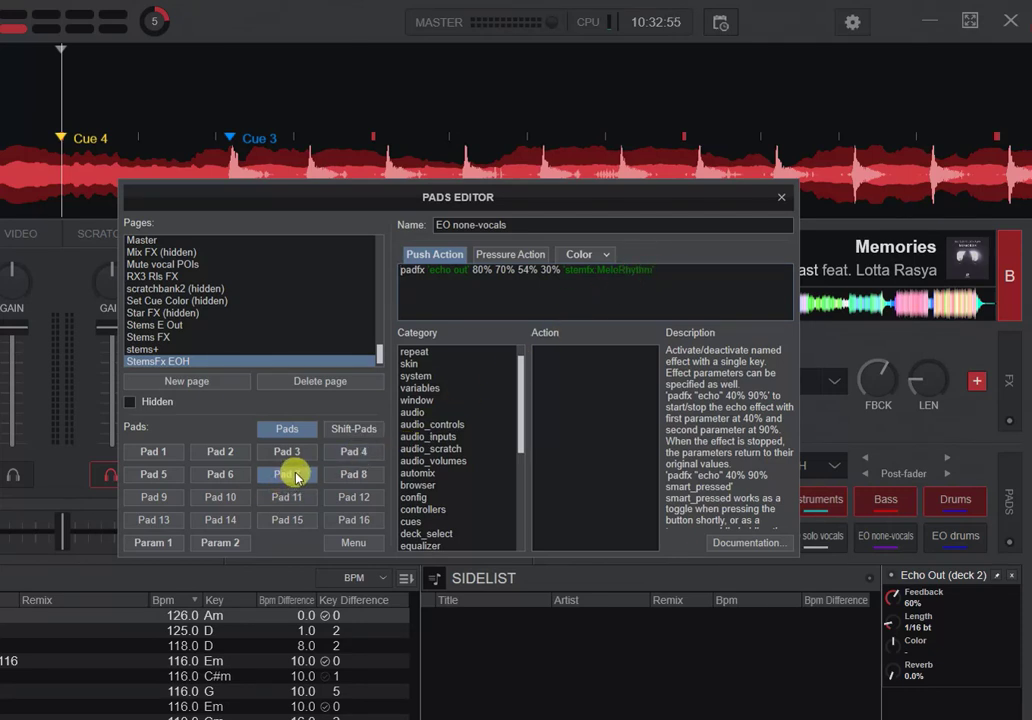
click(352, 478)
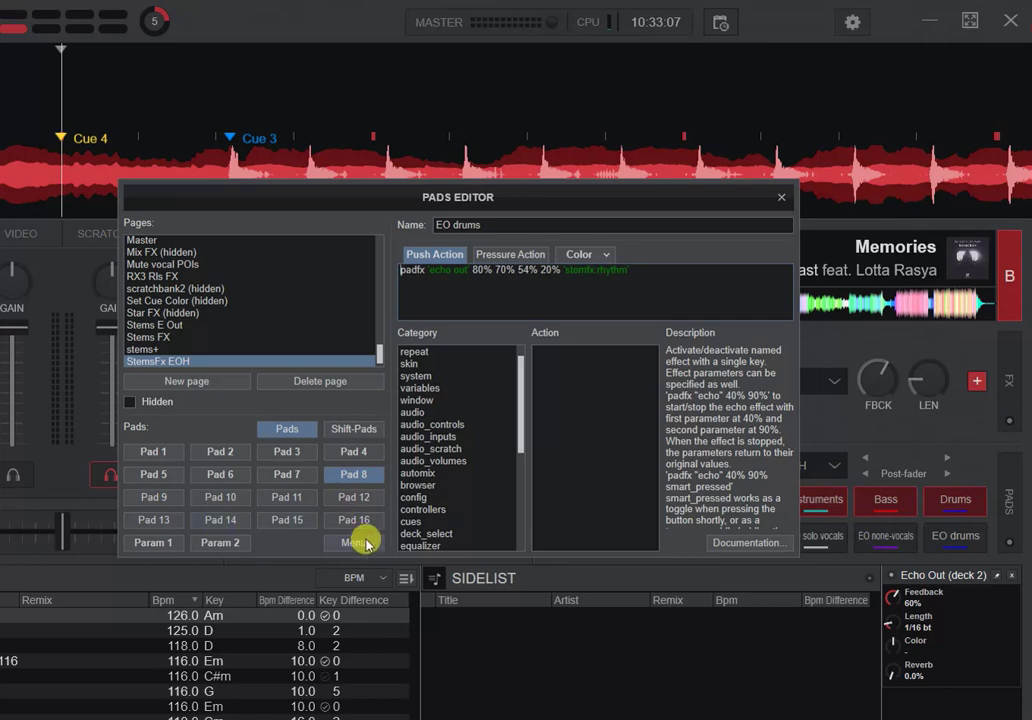
click(355, 430)
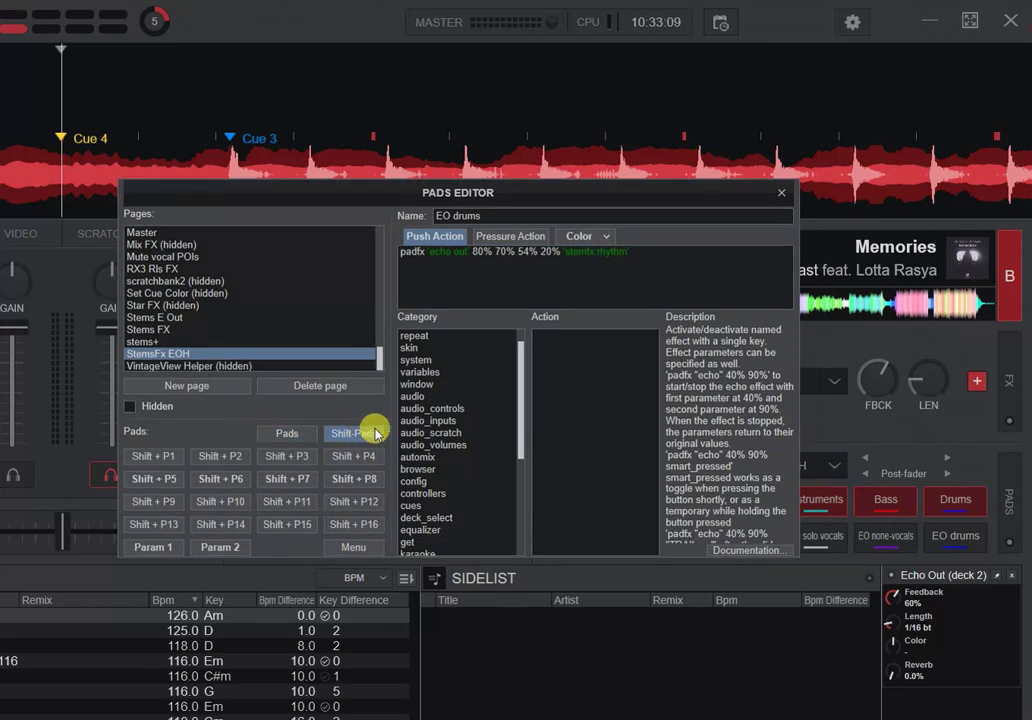
Step: Review the Vocals short, Solo voc short and Drums short shift pad scripts
click(166, 480)
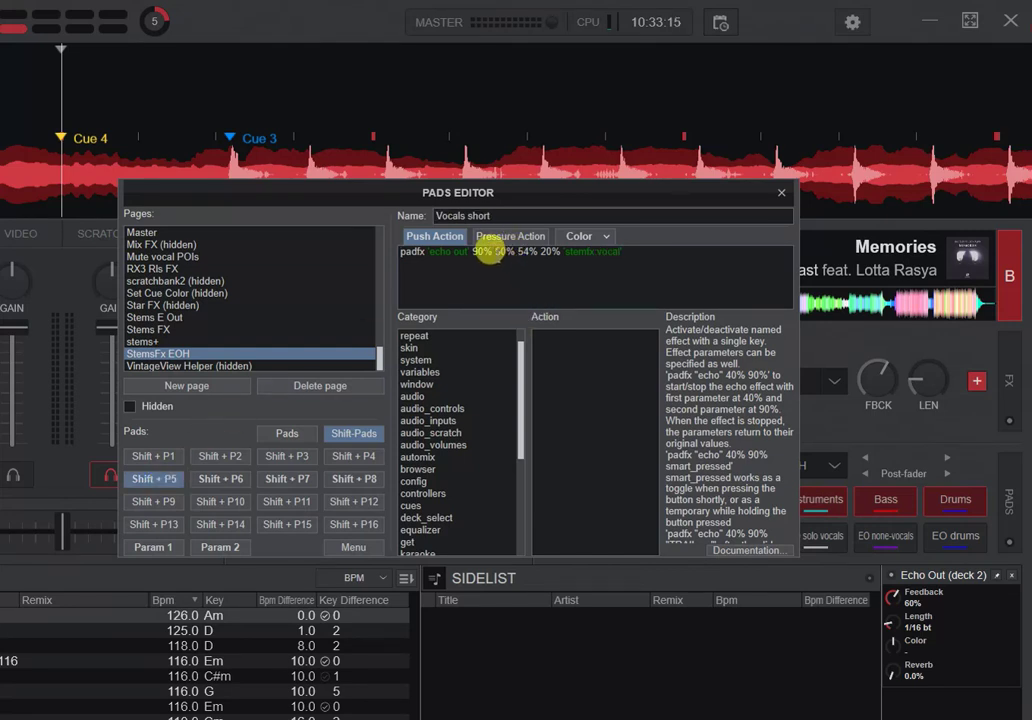
click(224, 479)
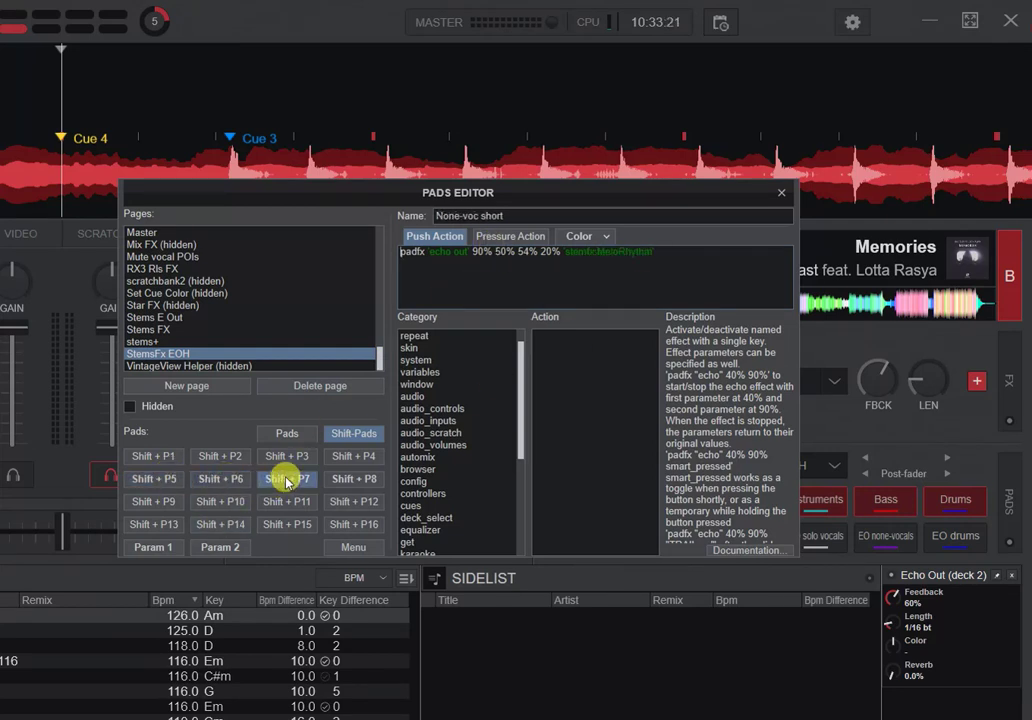
click(338, 481)
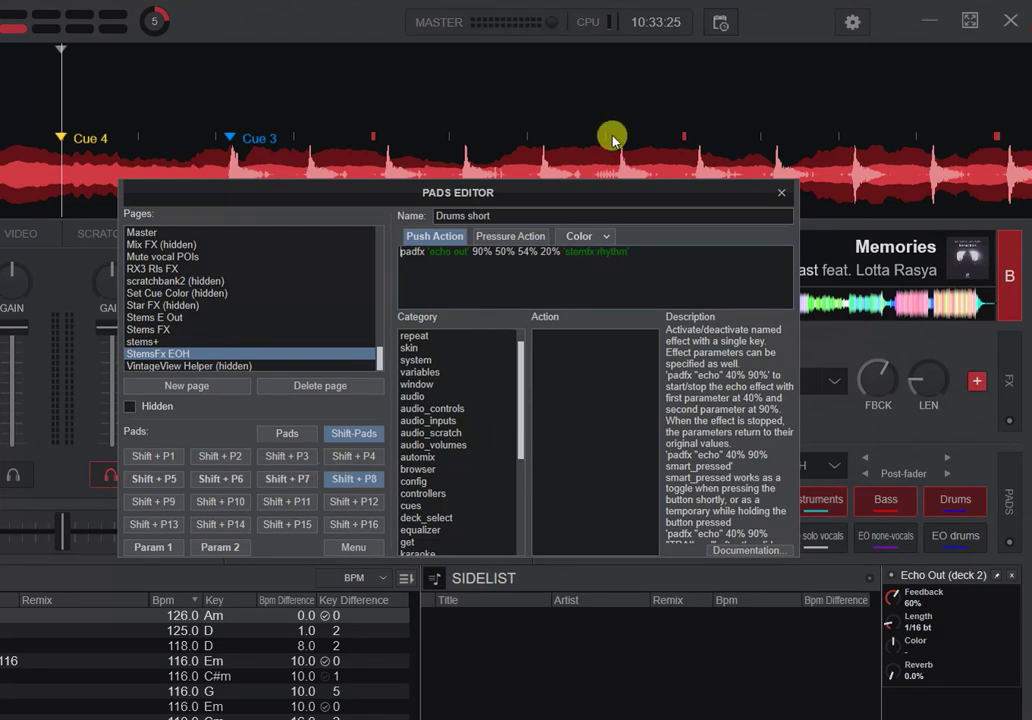
Step: Close the pad editor and reopen it via Edit... on the STEMSFX EOH page
click(783, 197)
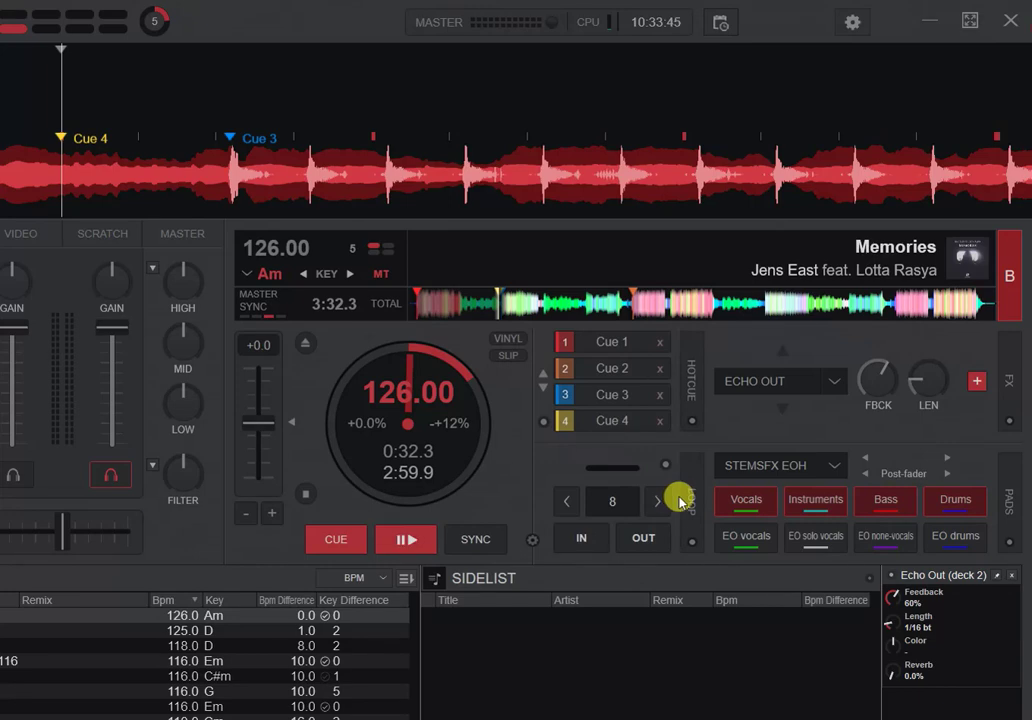
click(838, 467)
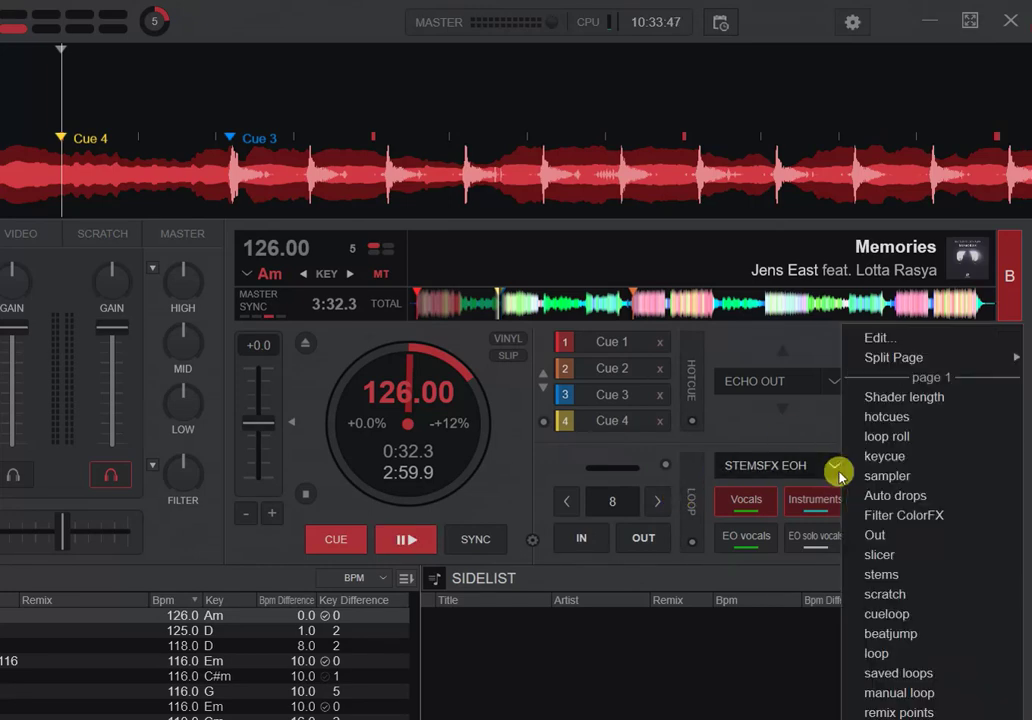
click(880, 338)
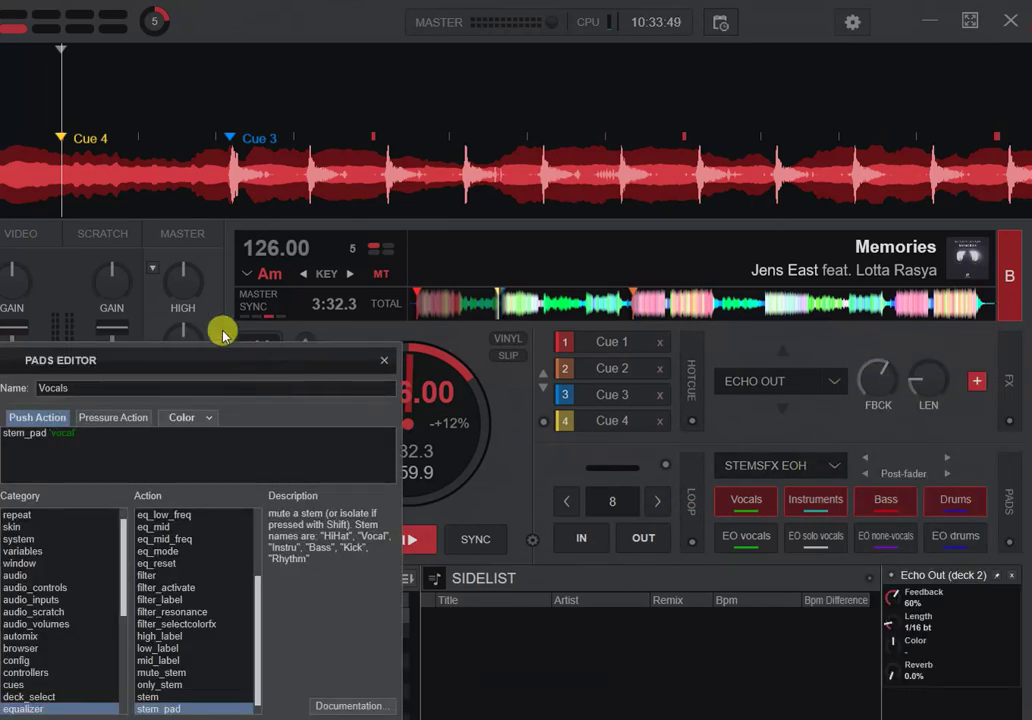
Step: Centre the Pads Editor and select Pad 5, EO vocals, to show its padfx 'echo out' script
drag(219, 345, 391, 257)
drag(565, 185, 696, 115)
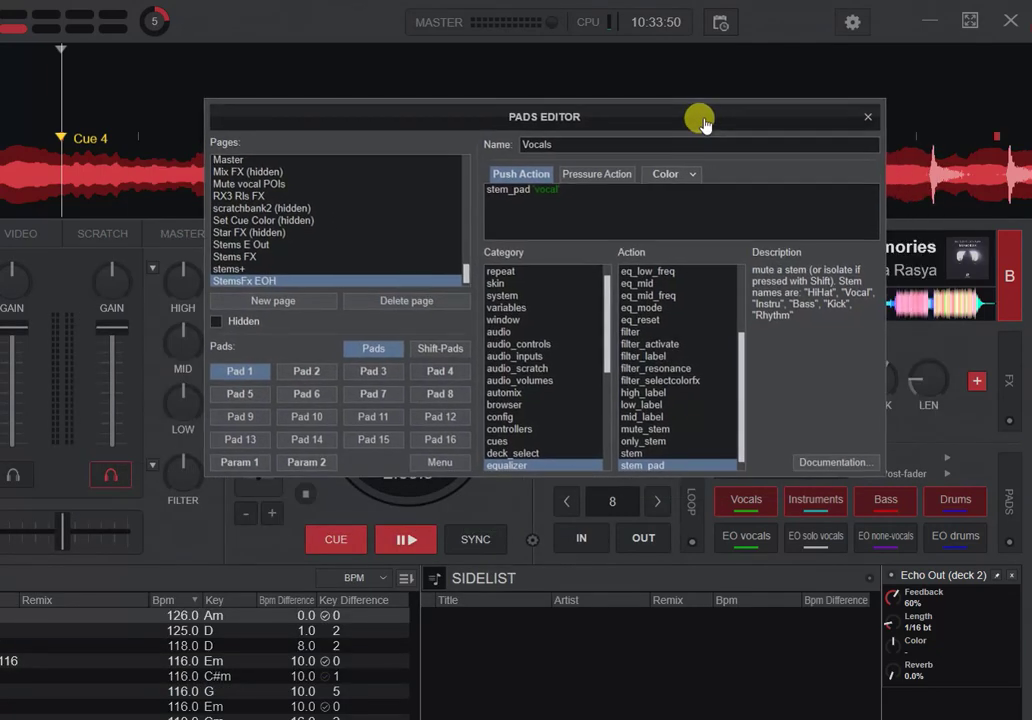
click(244, 398)
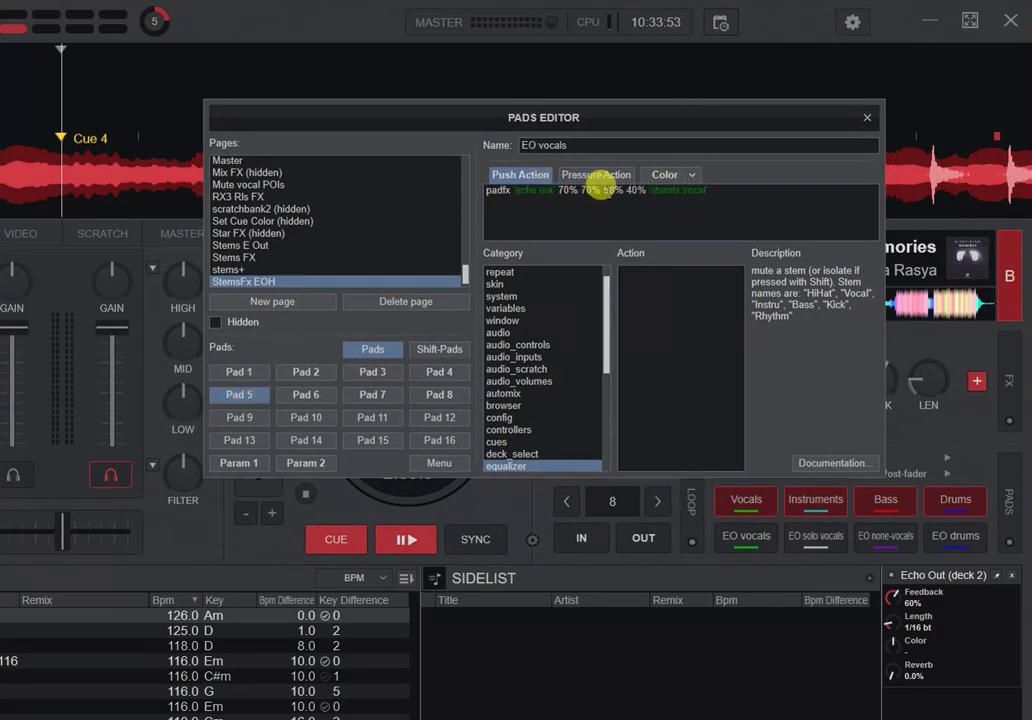